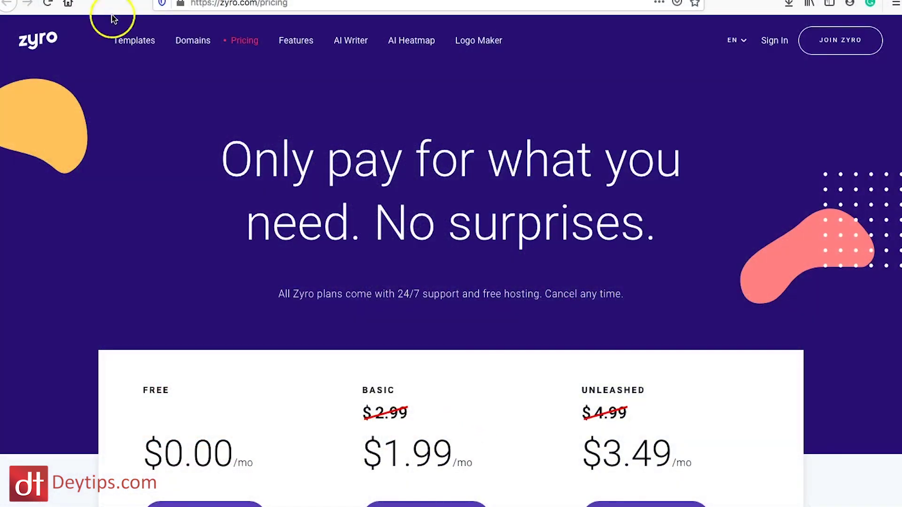
Review the Free, Basic and Unleashed plan features on the pricing page and the contents of the AI Heatmap page
scroll(371, 260, "down", 3)
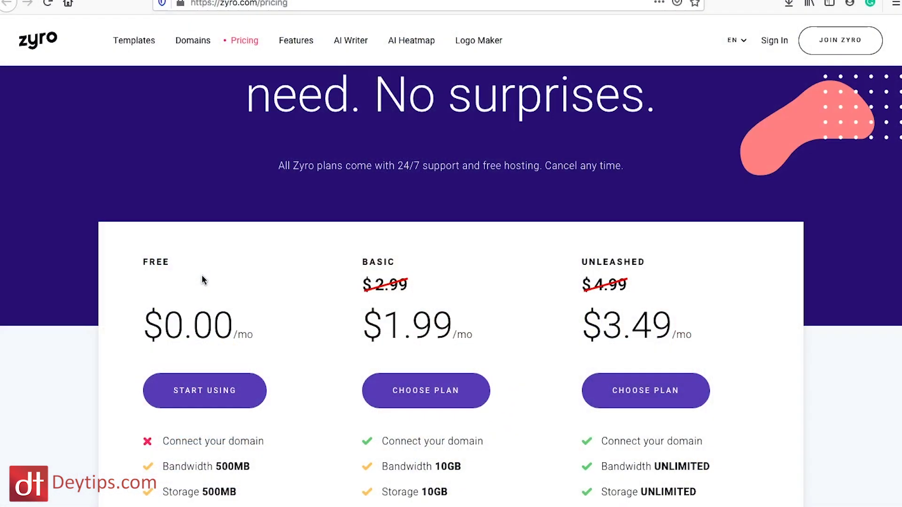
scroll(460, 287, "down", 2)
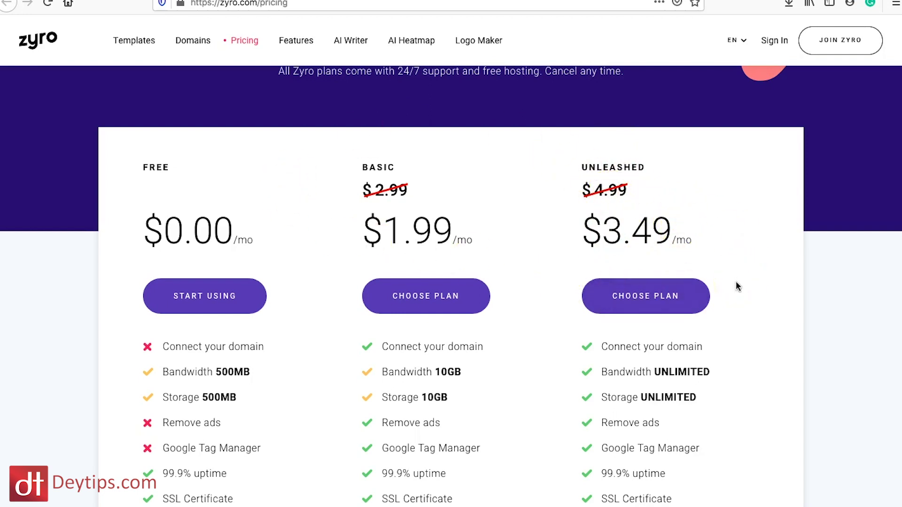
scroll(738, 286, "down", 1)
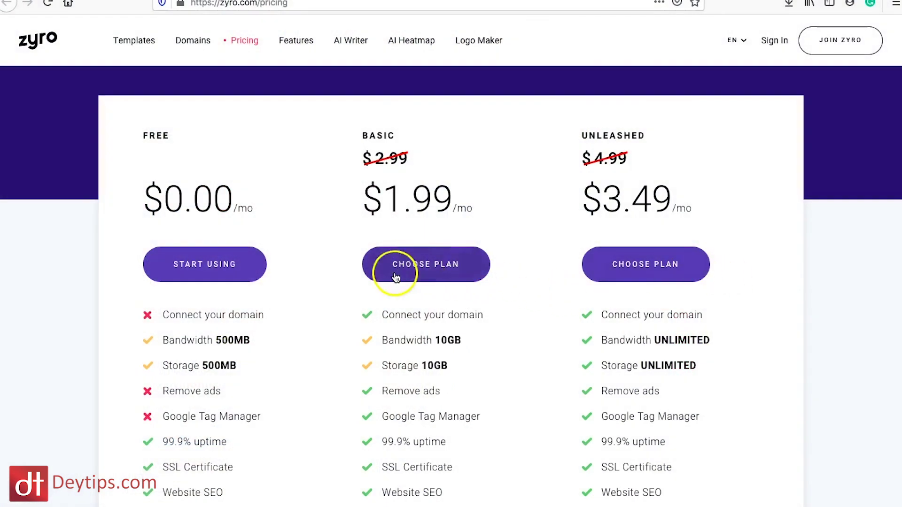
scroll(284, 282, "down", 1)
scroll(334, 425, "down", 2)
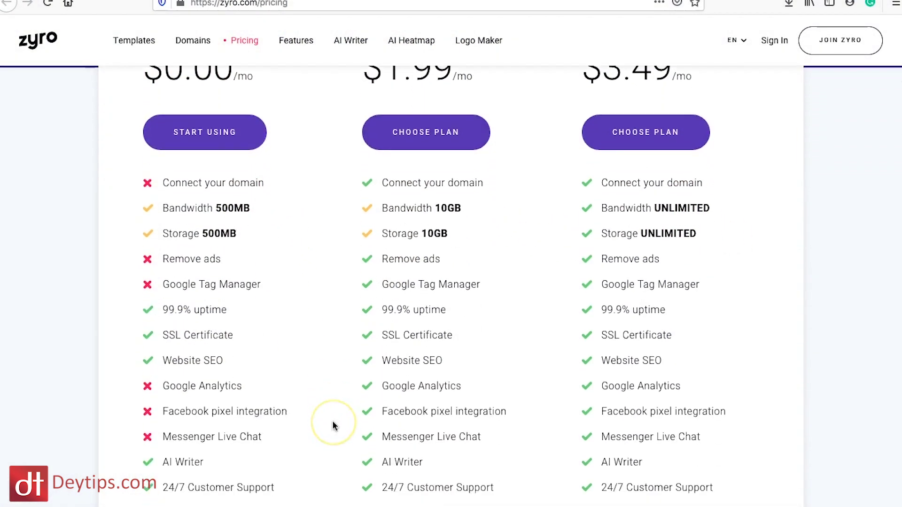
scroll(334, 426, "up", 1)
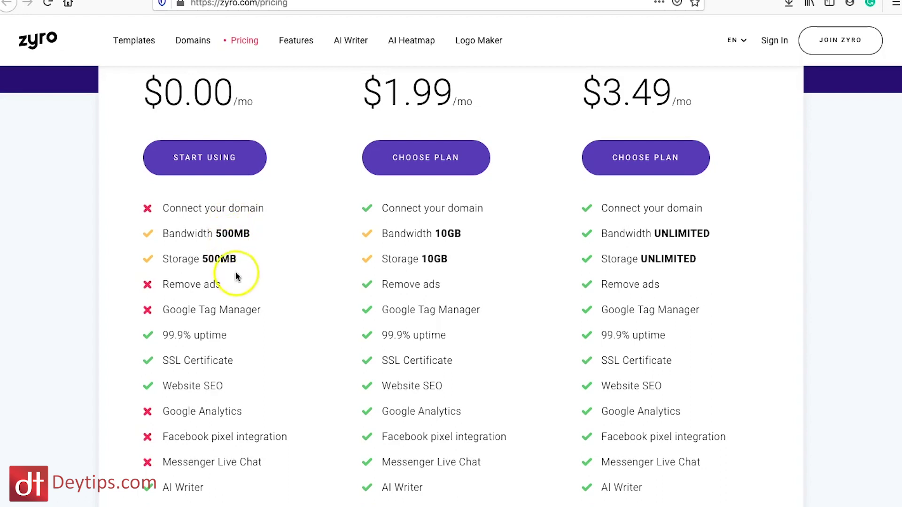
scroll(235, 350, "down", 1)
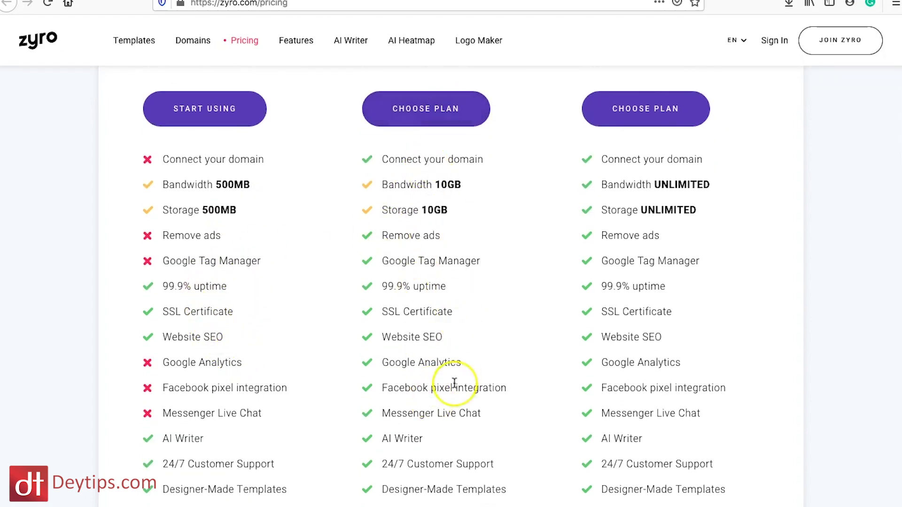
scroll(454, 383, "down", 1)
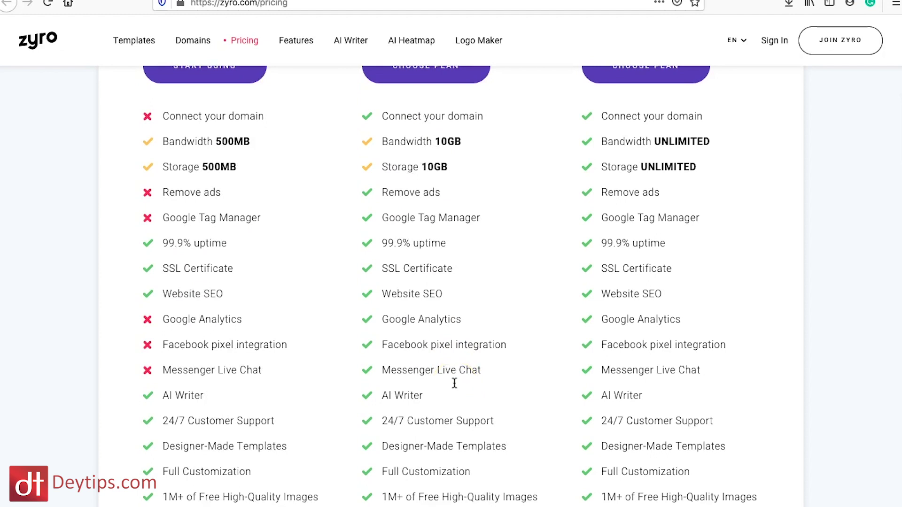
scroll(454, 383, "up", 5)
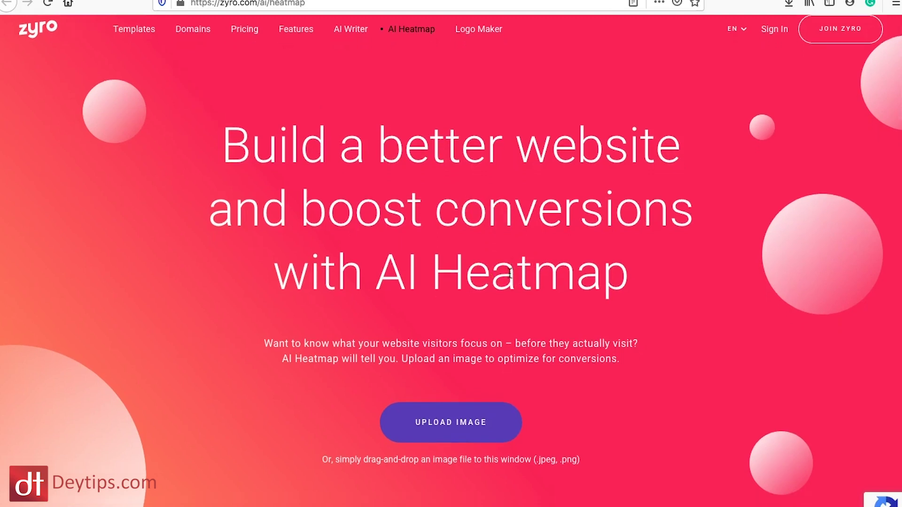
scroll(510, 273, "down", 10)
scroll(510, 273, "down", 5)
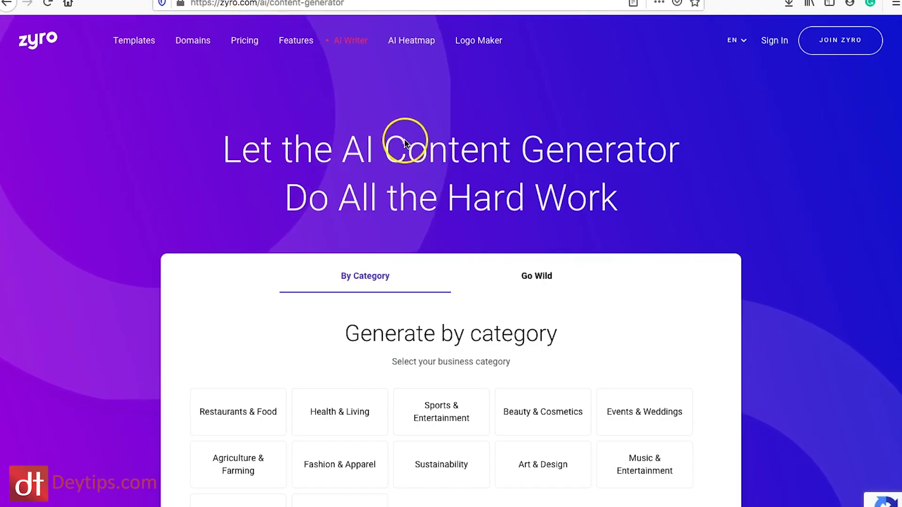
Generate AI website text for the Restaurants & Food category with Bar as the specific business type
scroll(405, 141, "down", 3)
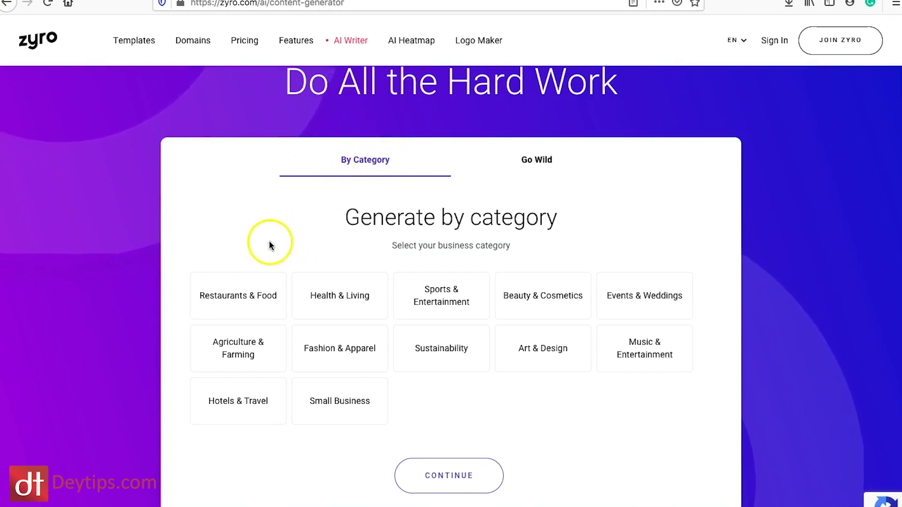
scroll(270, 244, "down", 2)
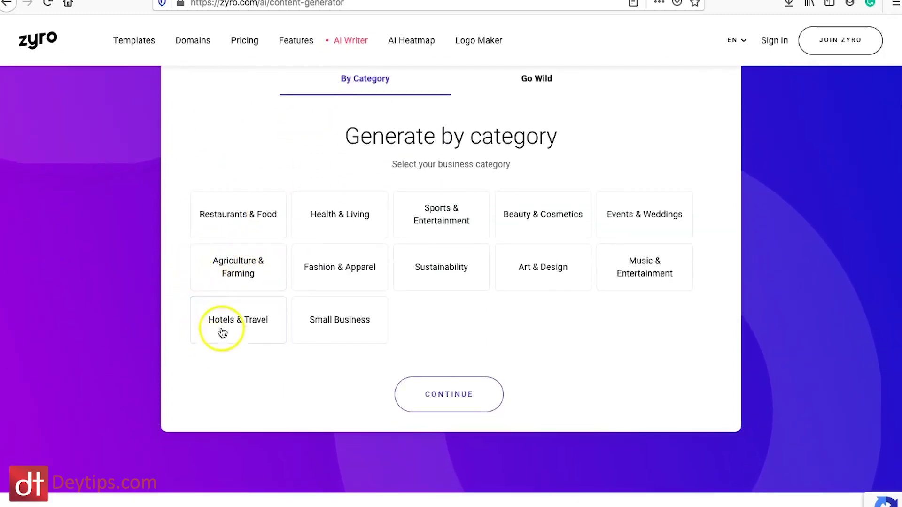
left_click(204, 217)
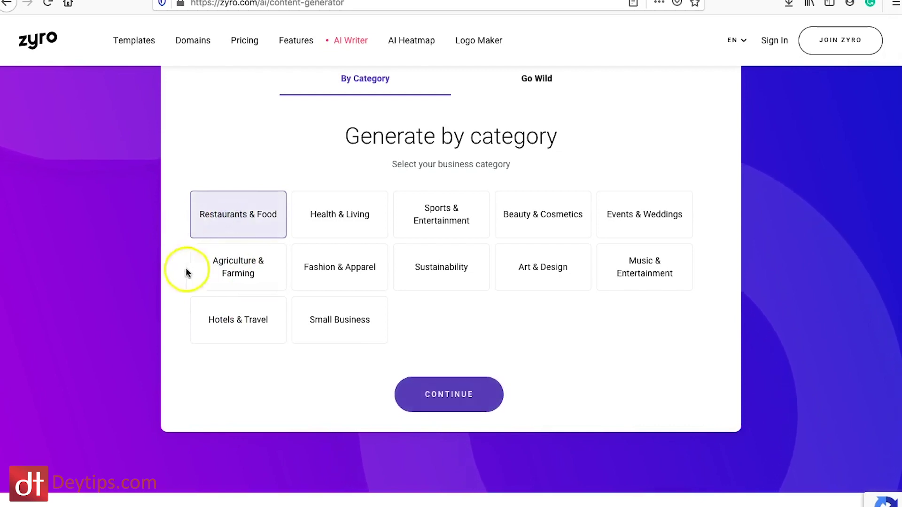
left_click(470, 396)
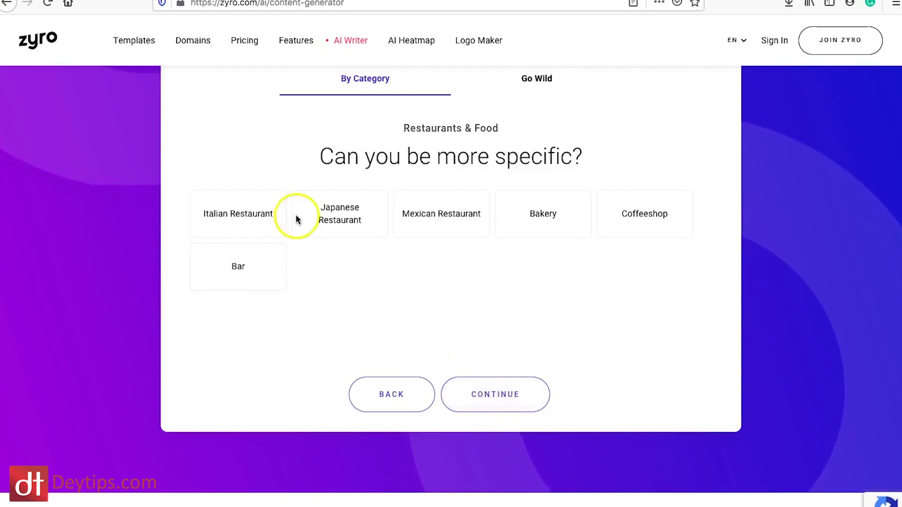
left_click(236, 269)
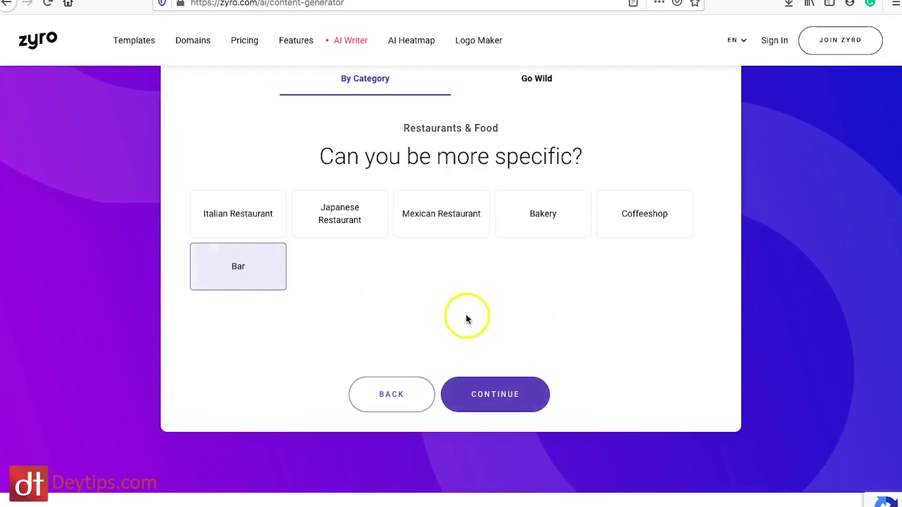
left_click(526, 387)
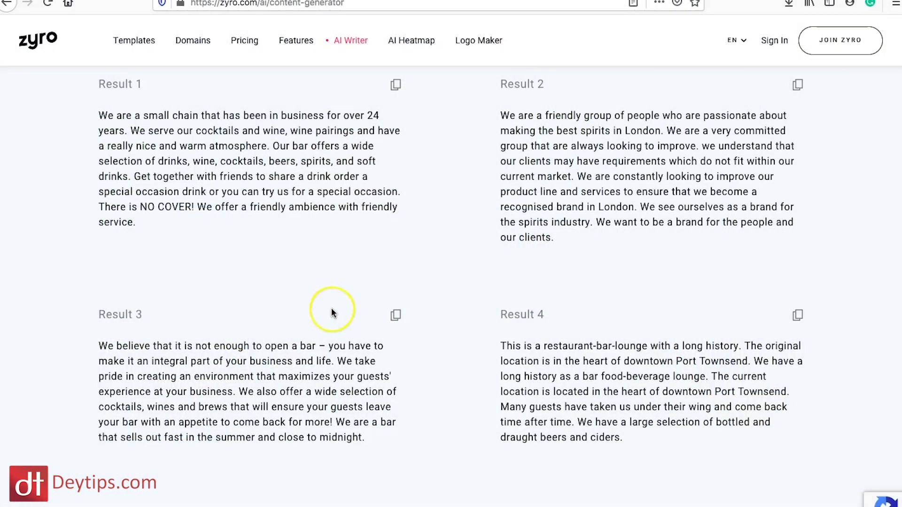
Read through the generated bar descriptions
scroll(331, 308, "down", 2)
scroll(331, 310, "down", 10)
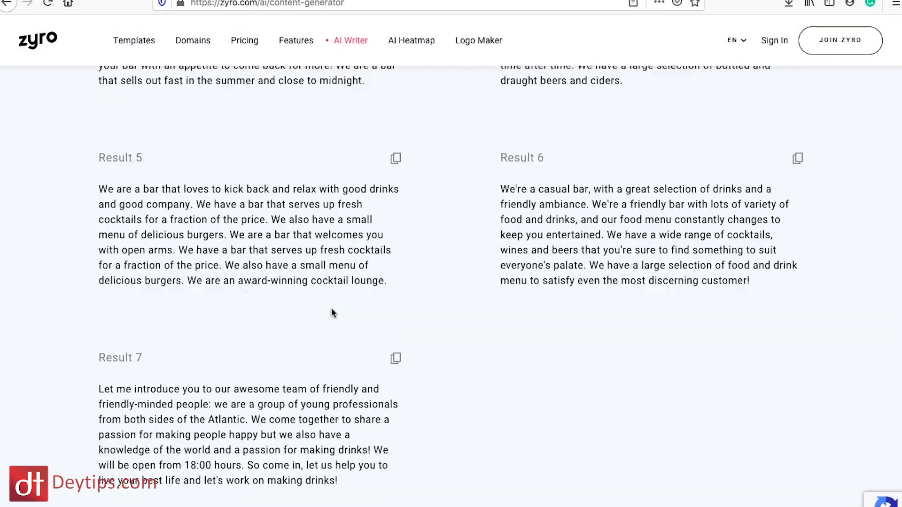
scroll(331, 310, "up", 10)
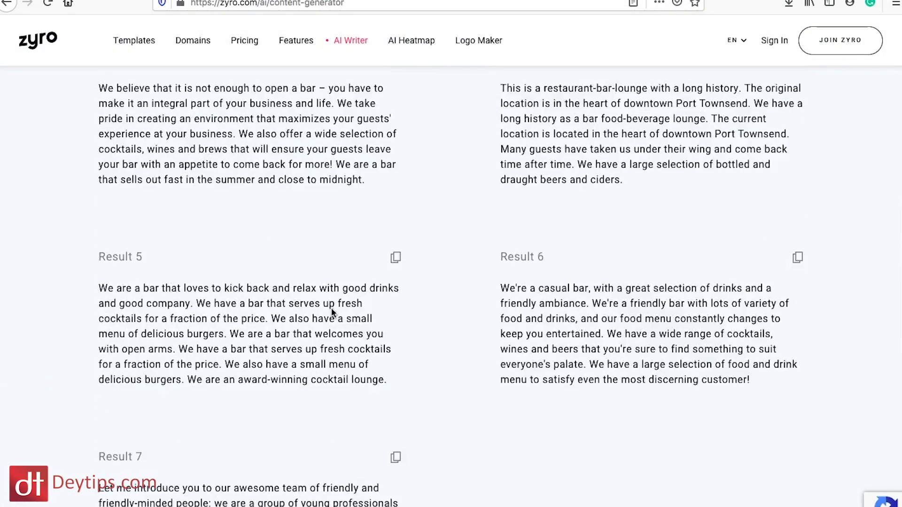
scroll(331, 309, "up", 4)
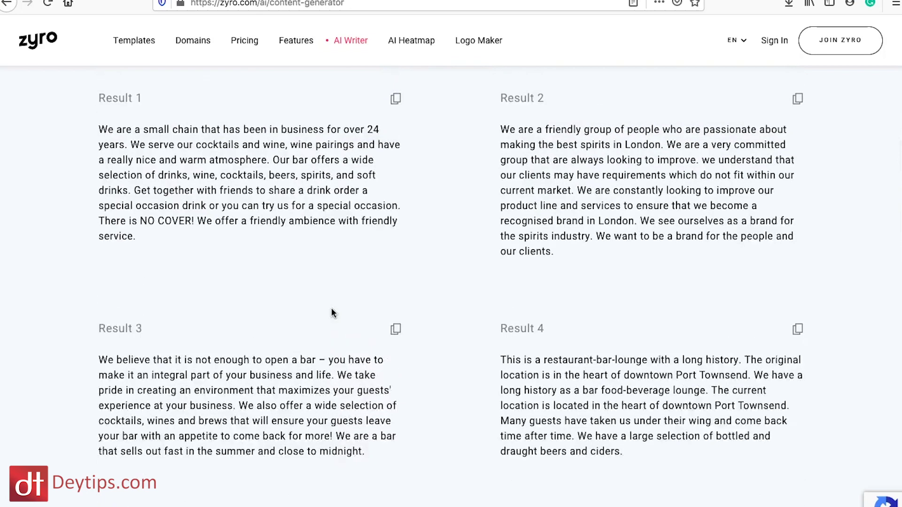
scroll(332, 310, "down", 2)
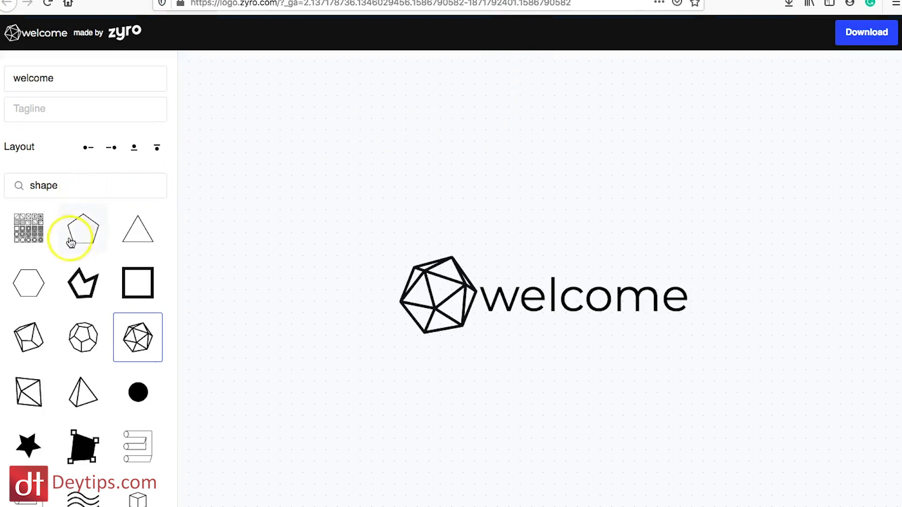
Try the logo layouts with the symbol after, above and below the name, and restore the layout with the symbol before the name
scroll(29, 288, "down", 3)
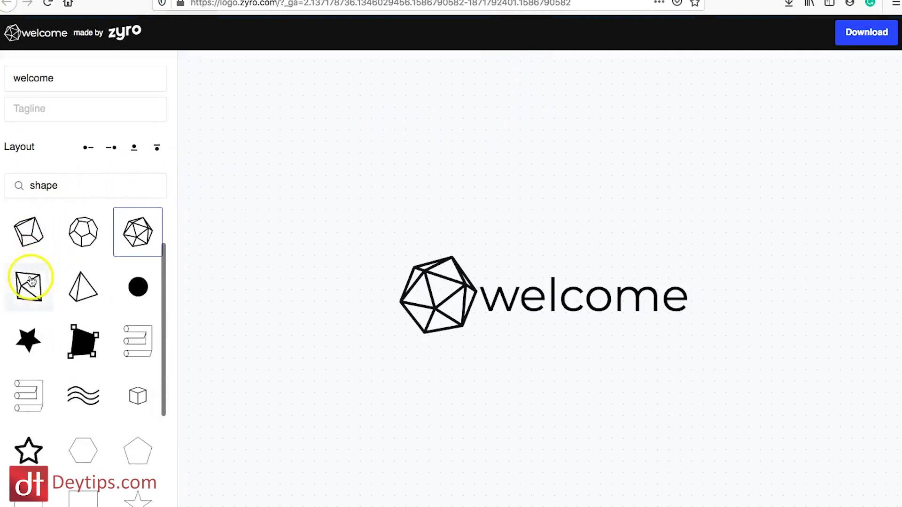
scroll(27, 294, "up", 3)
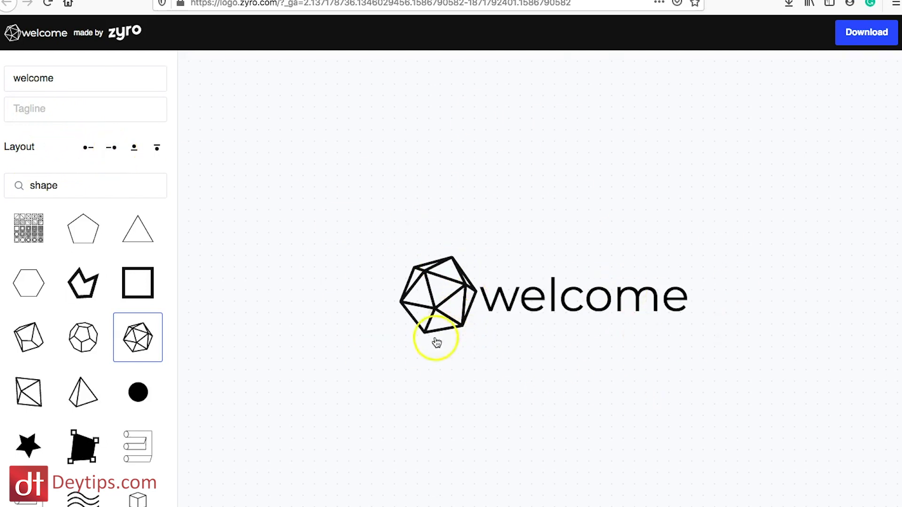
left_click(113, 149)
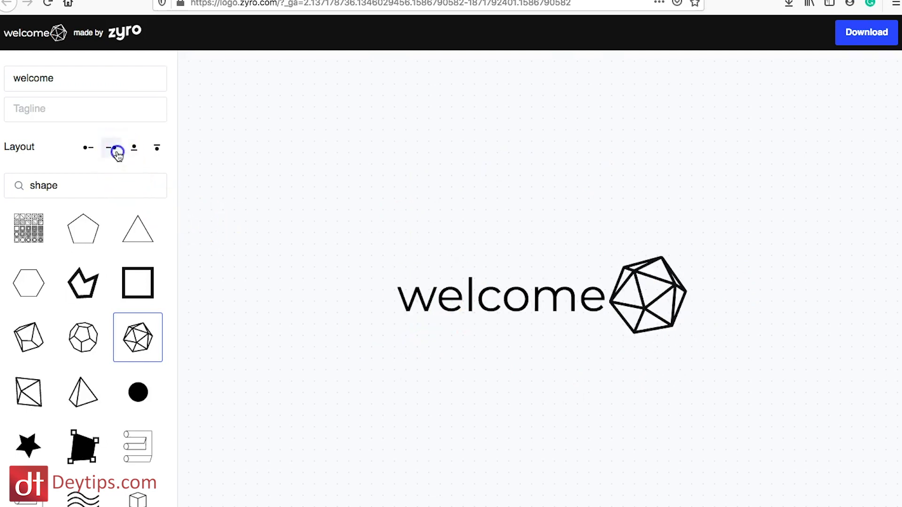
left_click(135, 151)
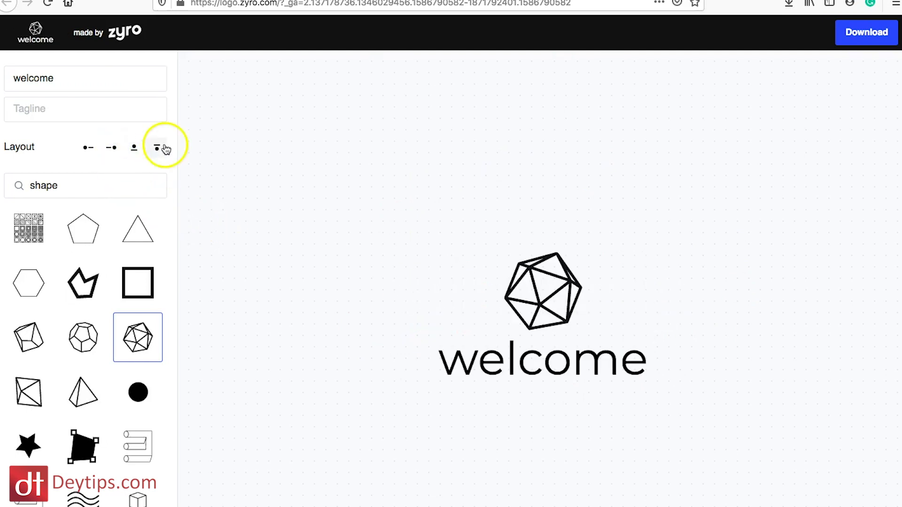
left_click(159, 148)
left_click(88, 148)
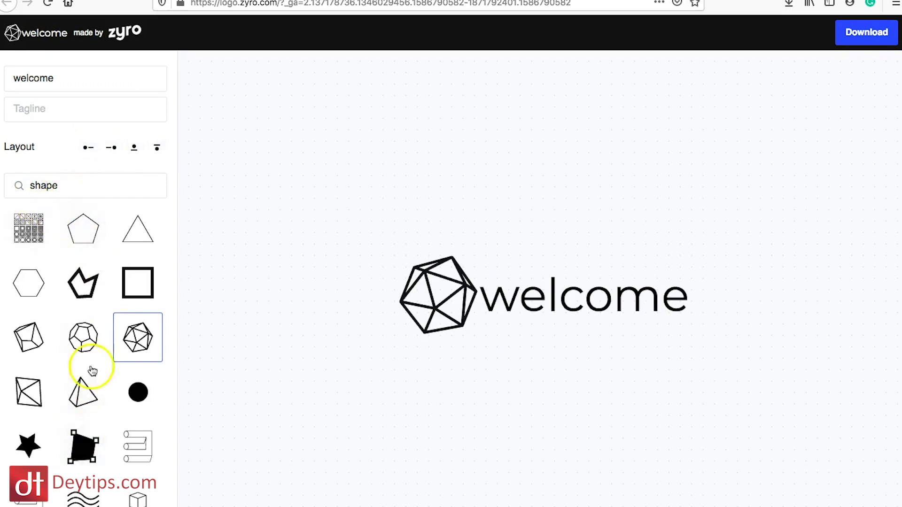
Search the logo symbols for "drink" and replace the polyhedron symbol with the outlined martini glass
scroll(66, 420, "down", 8)
scroll(65, 420, "up", 8)
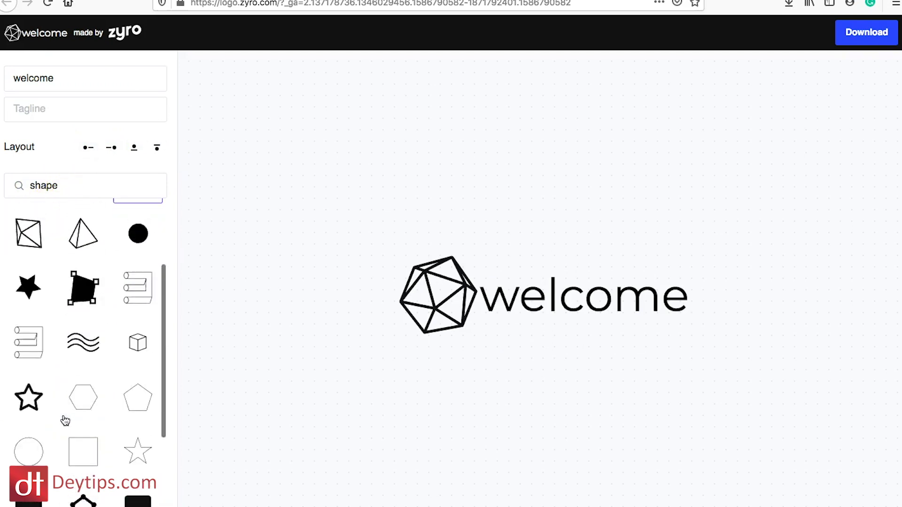
double_click(67, 185)
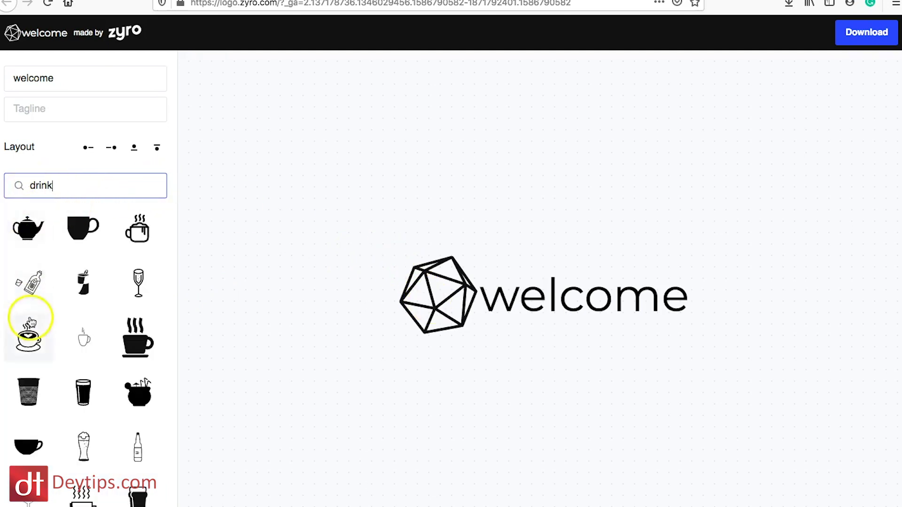
scroll(53, 350, "down", 5)
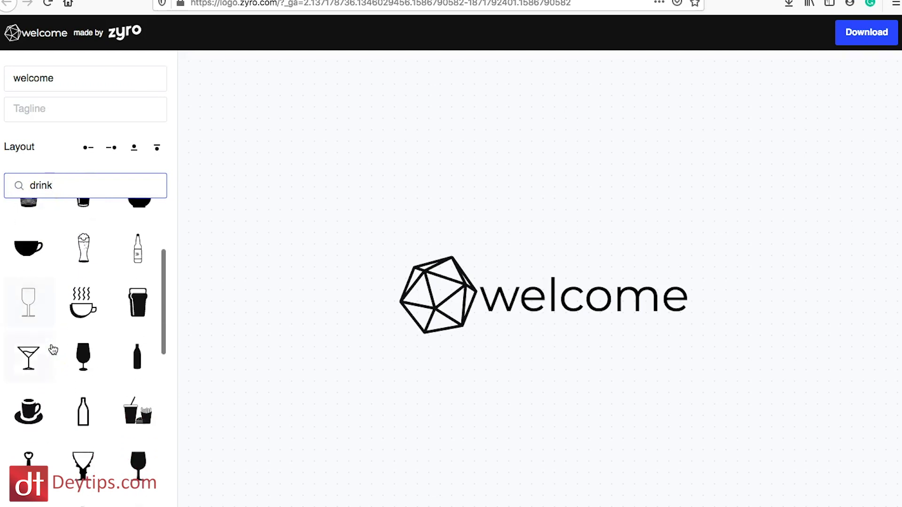
left_click(461, 268)
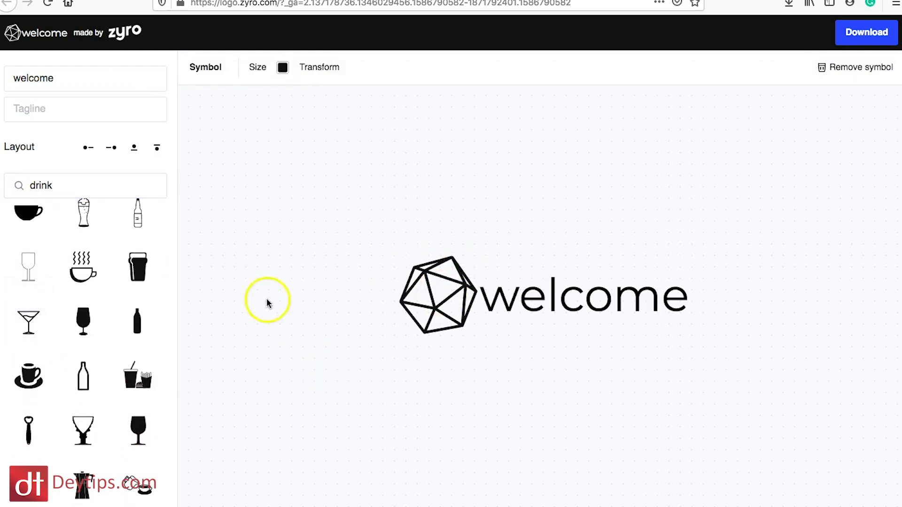
left_click(31, 330)
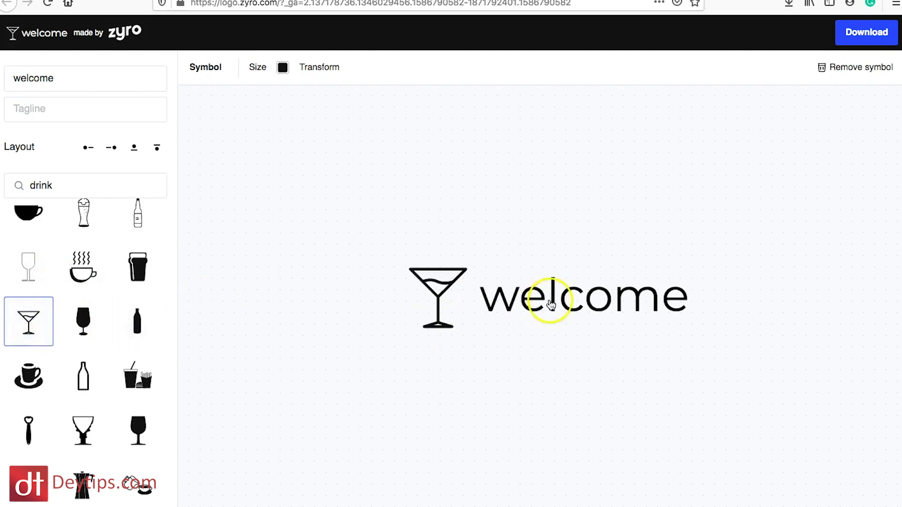
Set the logo name to "Sam's Bar" and the tagline to "The place to be"
double_click(60, 72)
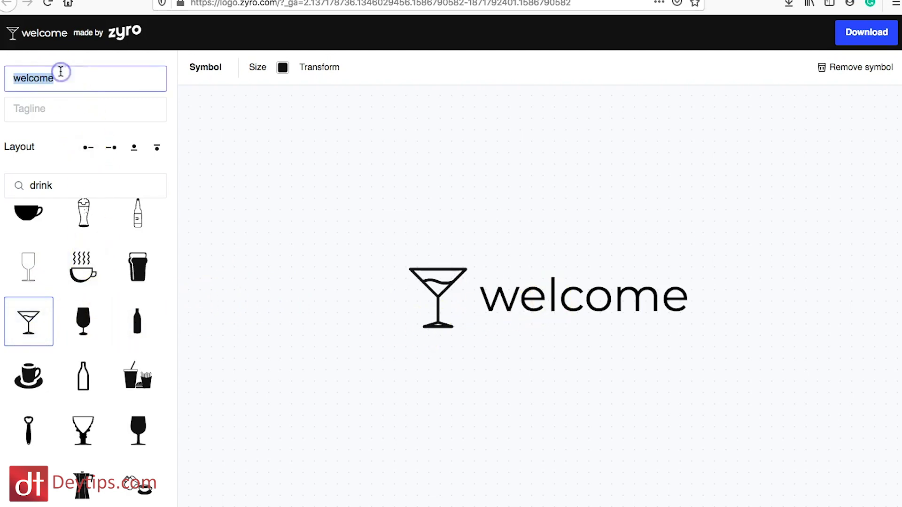
type("Sam")
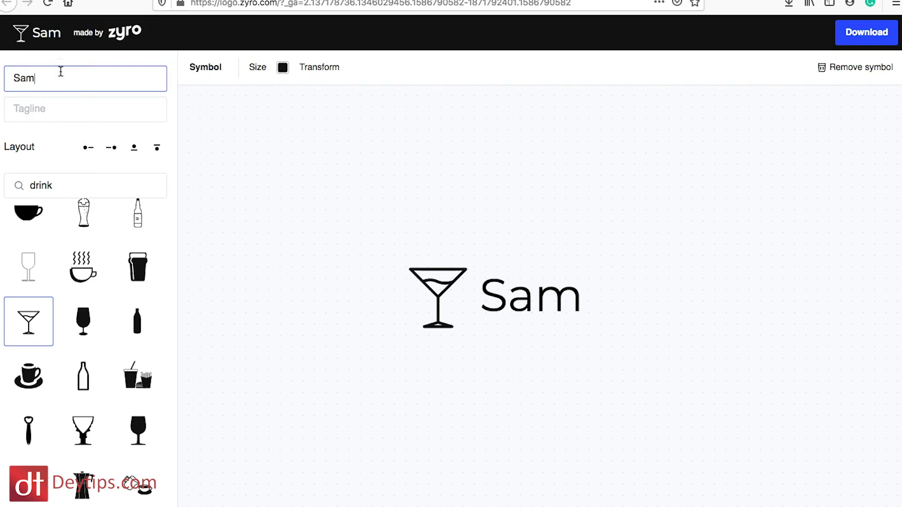
type("'s Bar")
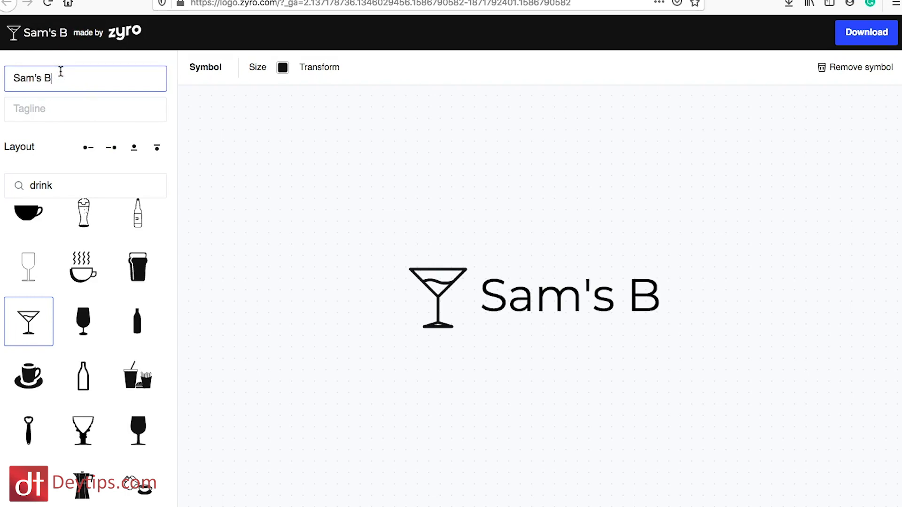
left_click(472, 375)
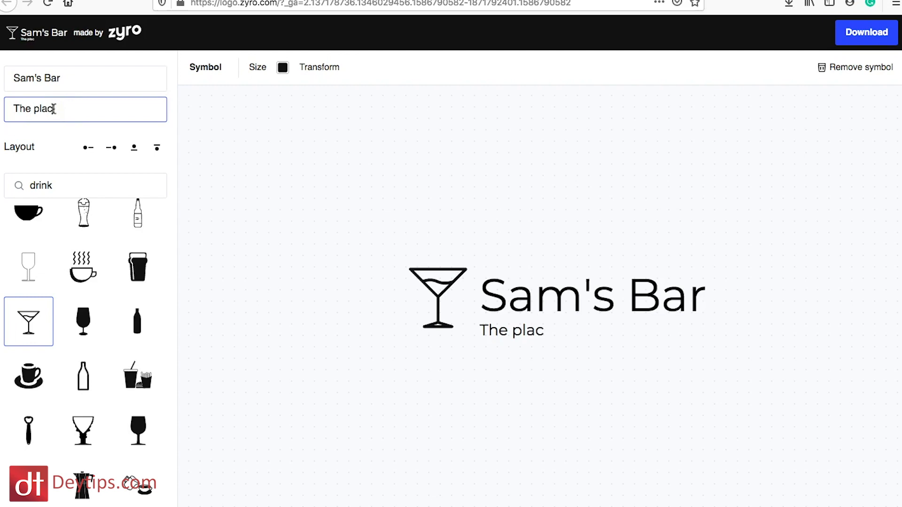
left_click(54, 109)
left_click(141, 203)
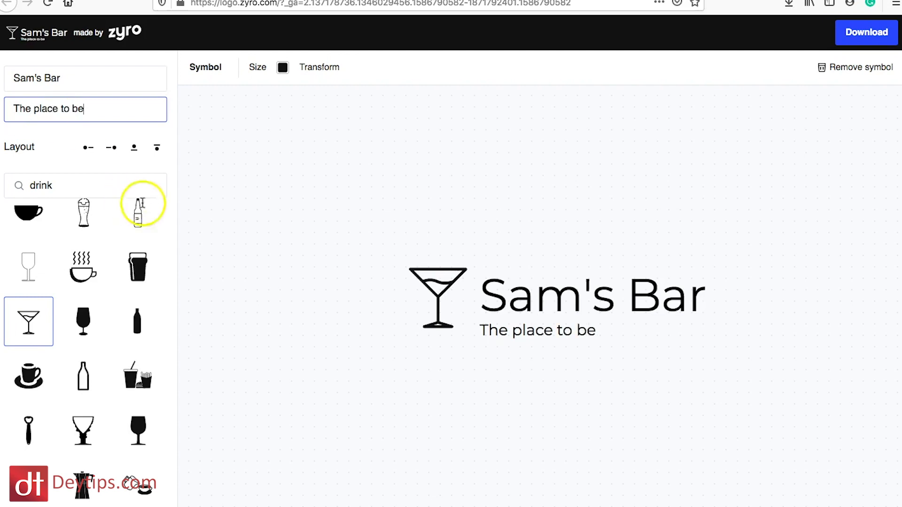
left_click(356, 248)
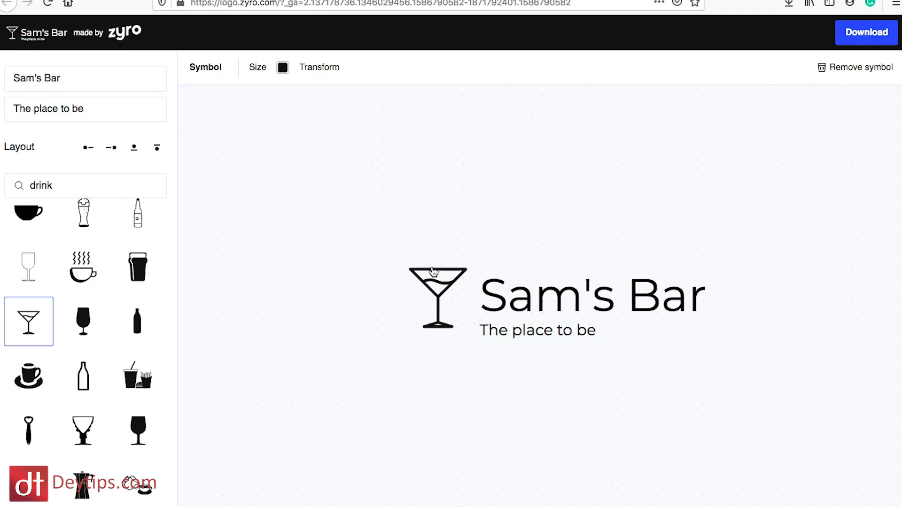
Recolour the martini glass symbol to the muted red #A14444
left_click(283, 69)
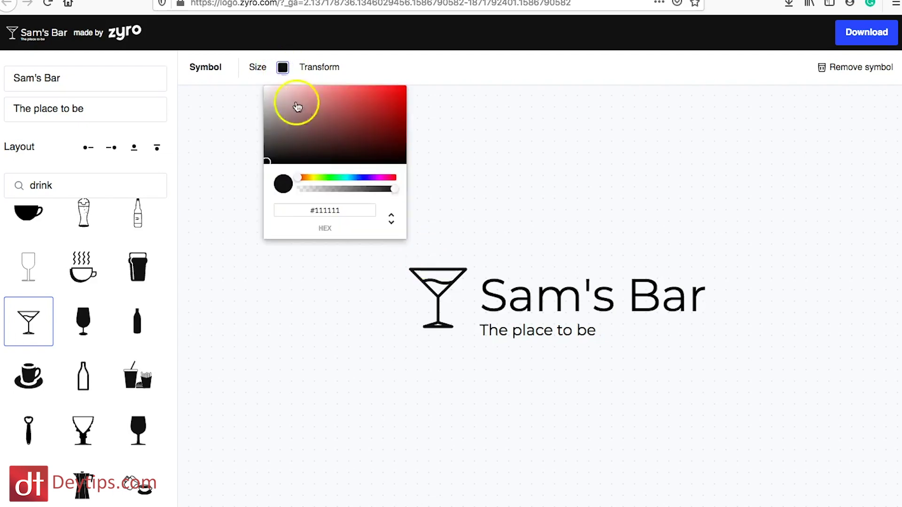
left_click_drag(322, 133, 348, 117)
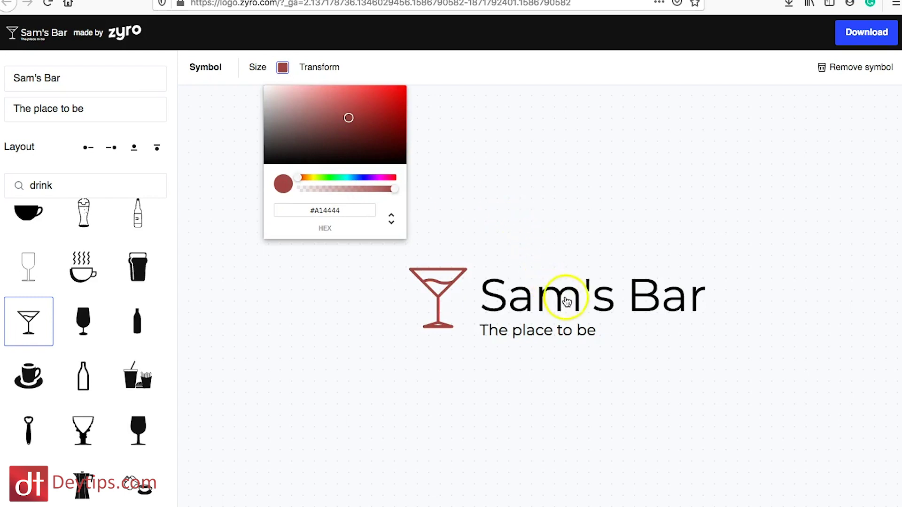
left_click(441, 247)
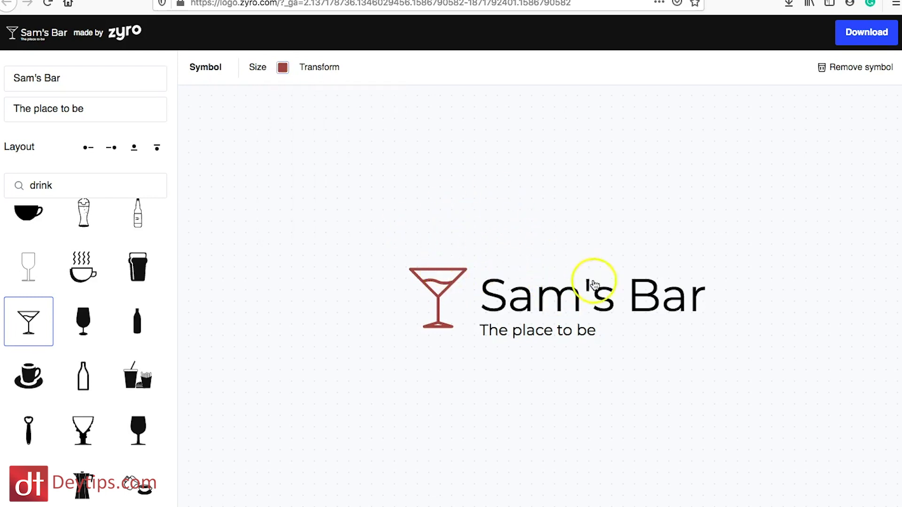
Recolour the logo name "Sam's Bar" to a lighter muted red than the martini glass symbol
left_click(590, 303)
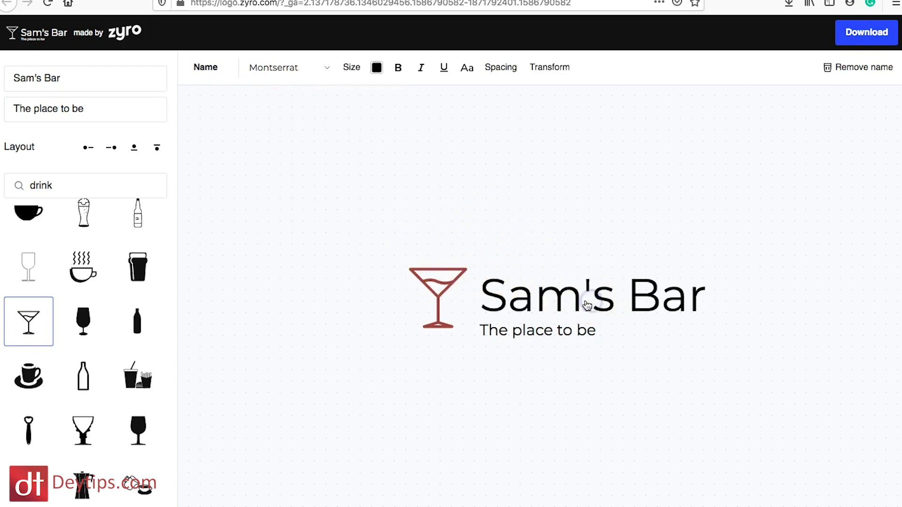
left_click(382, 68)
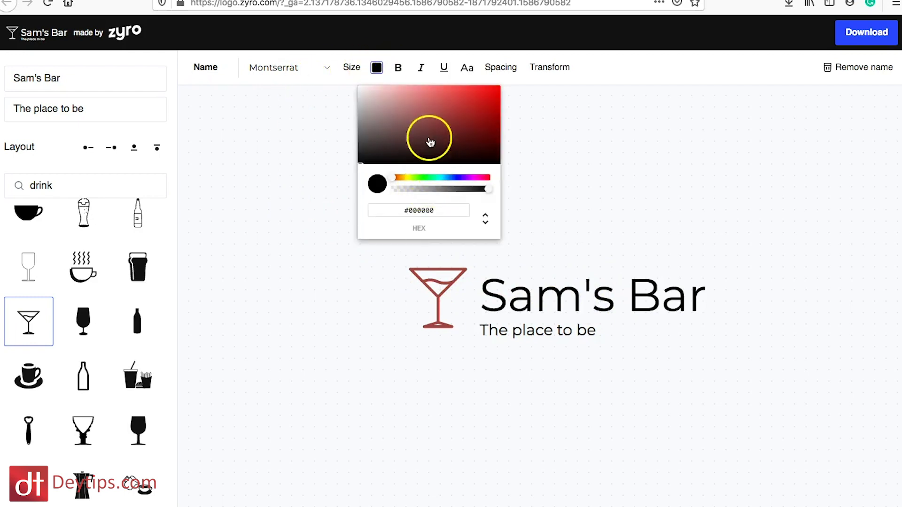
left_click_drag(429, 142, 413, 105)
left_click(277, 366)
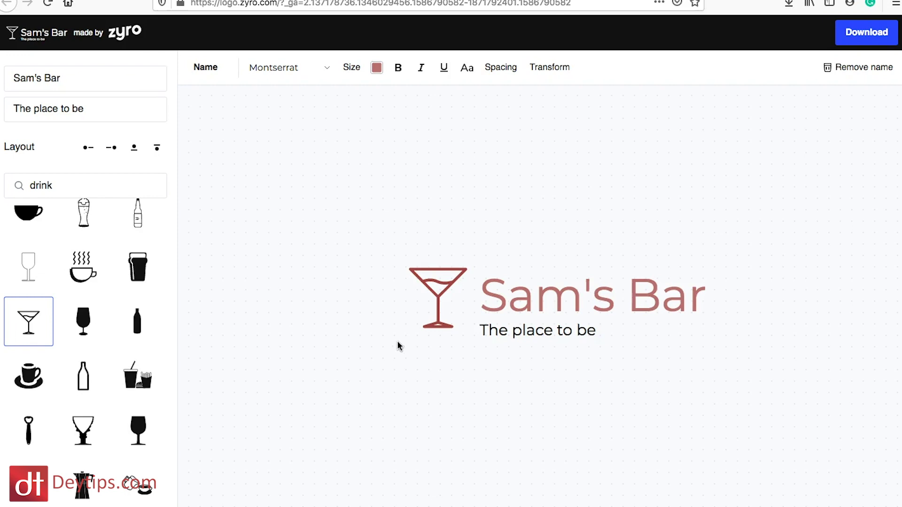
left_click(475, 175)
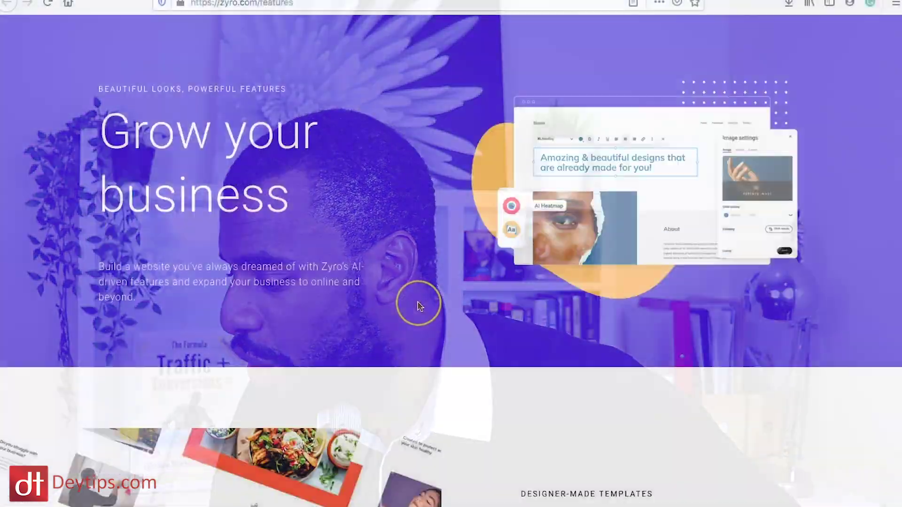
Read through the Zyro features page from designer-made templates to the grid tool, AI tools, image library and device responsiveness
scroll(417, 303, "down", 5)
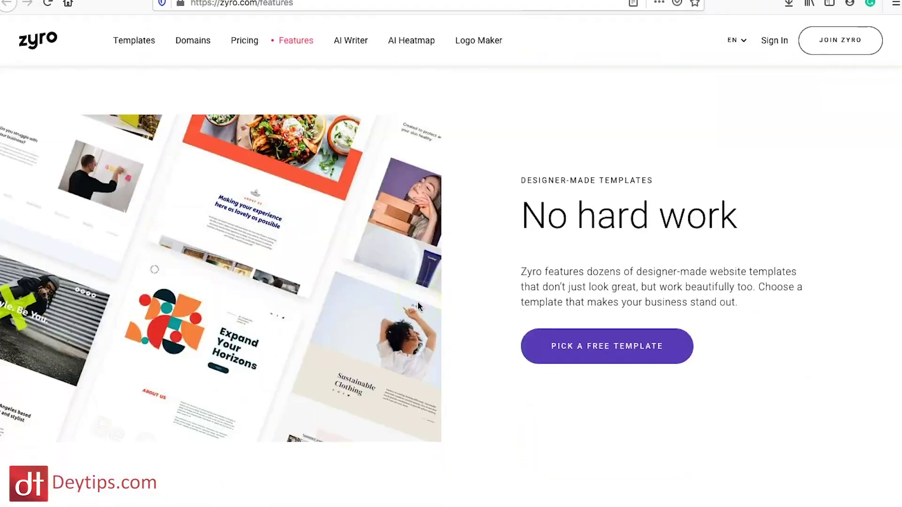
scroll(418, 305, "down", 8)
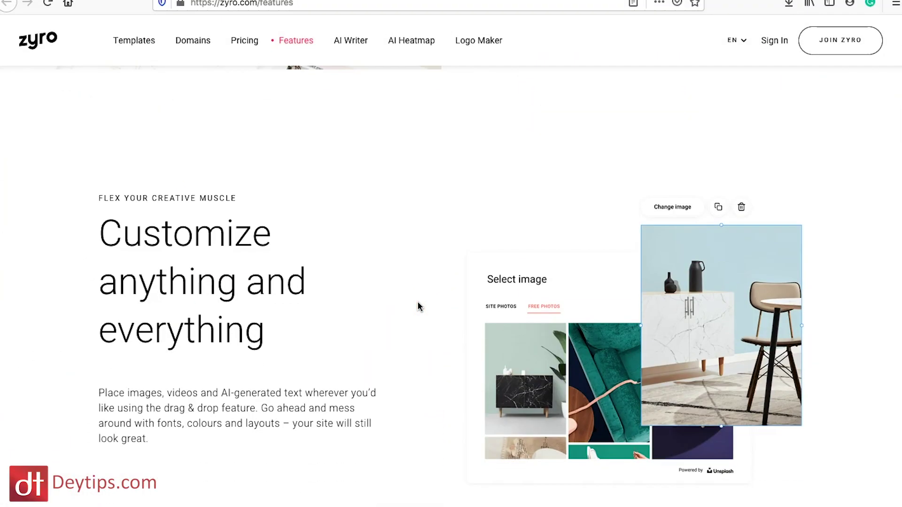
scroll(418, 306, "down", 1)
scroll(503, 375, "down", 10)
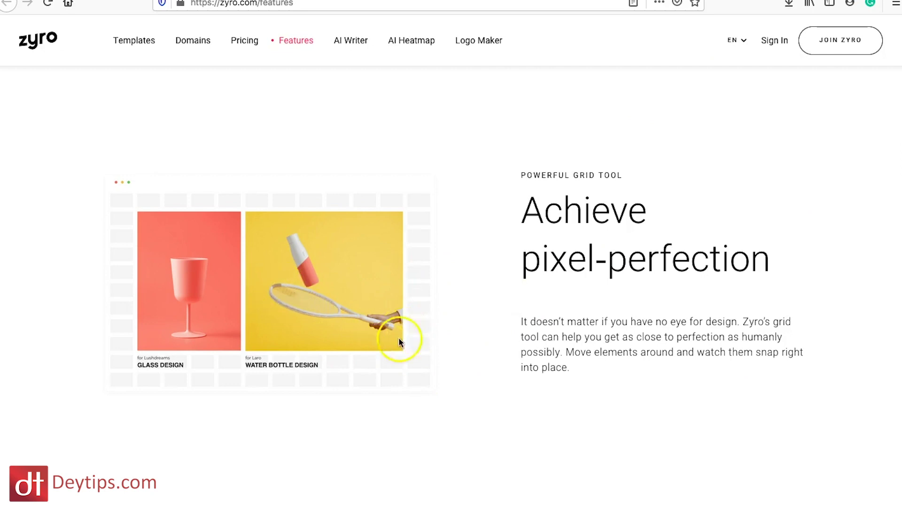
scroll(476, 331, "down", 2)
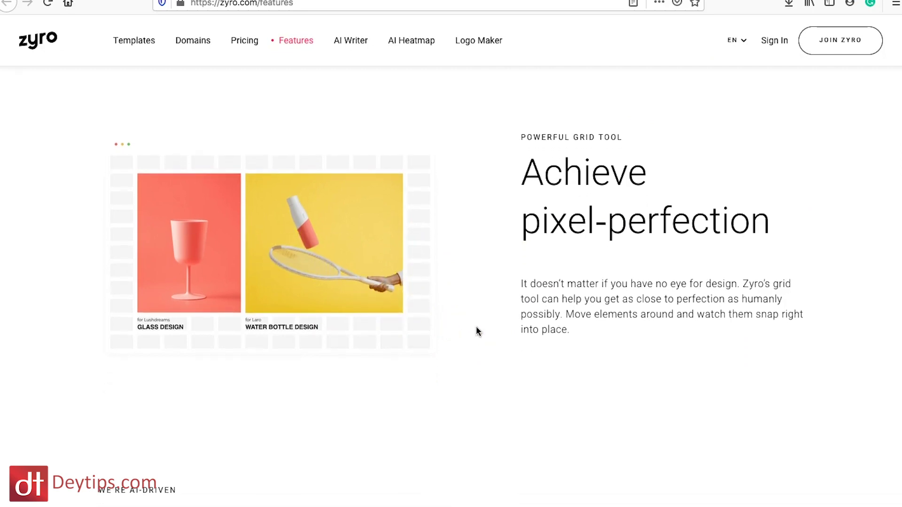
scroll(477, 331, "down", 1)
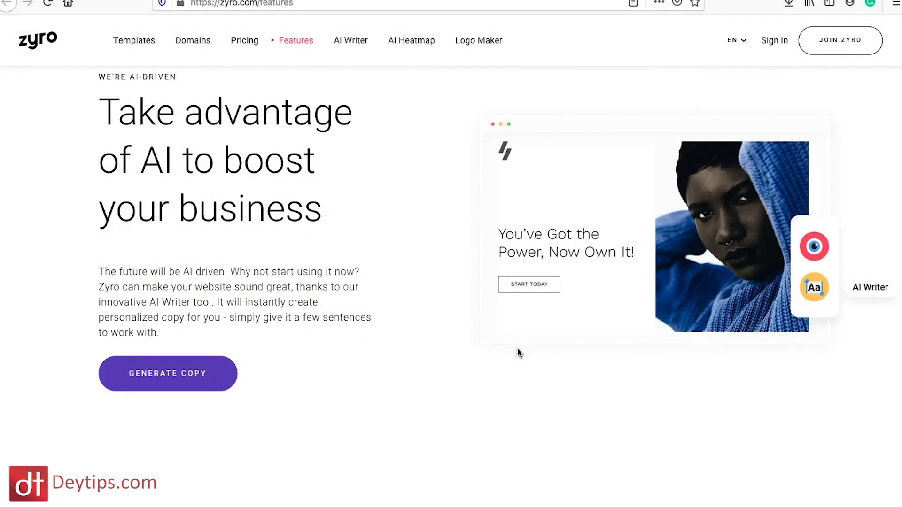
scroll(517, 348, "down", 5)
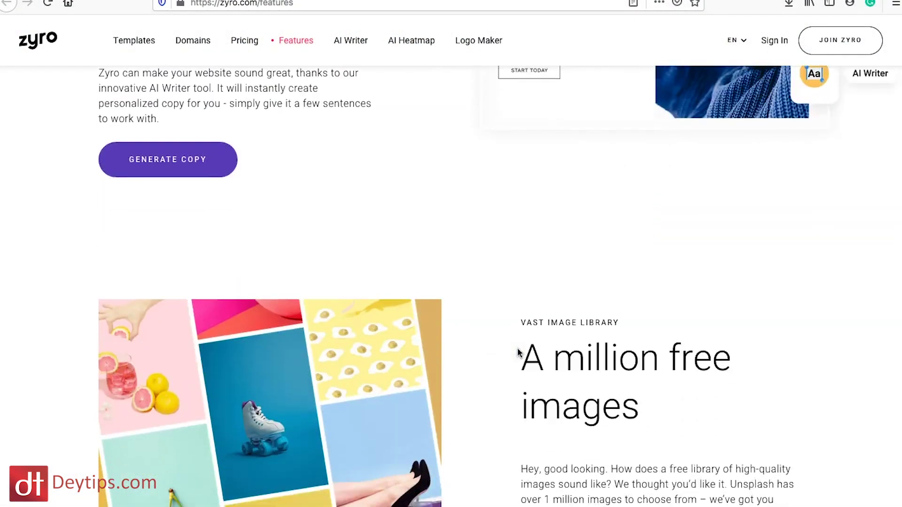
scroll(518, 352, "down", 10)
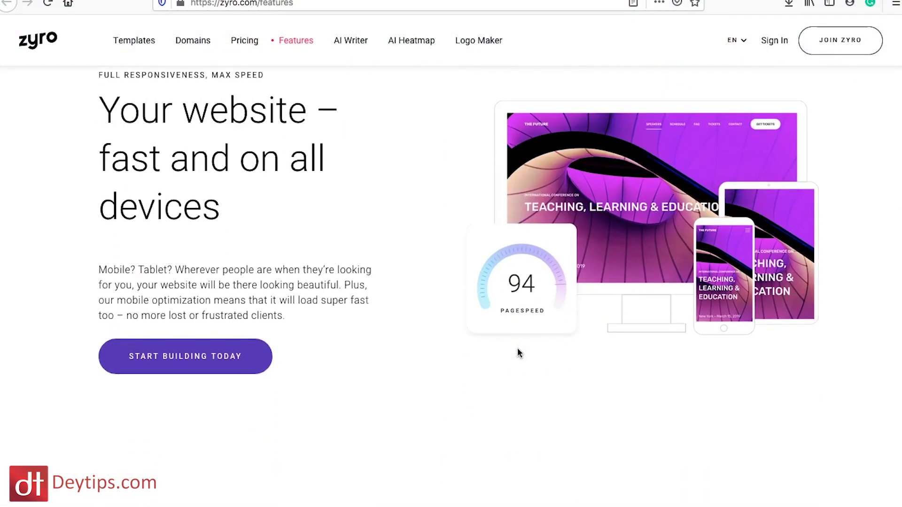
scroll(518, 352, "up", 2)
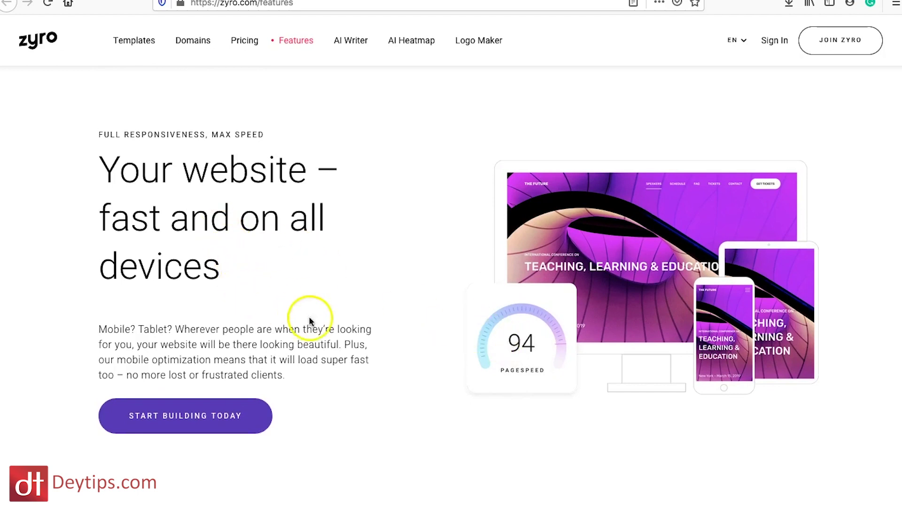
scroll(258, 319, "down", 1)
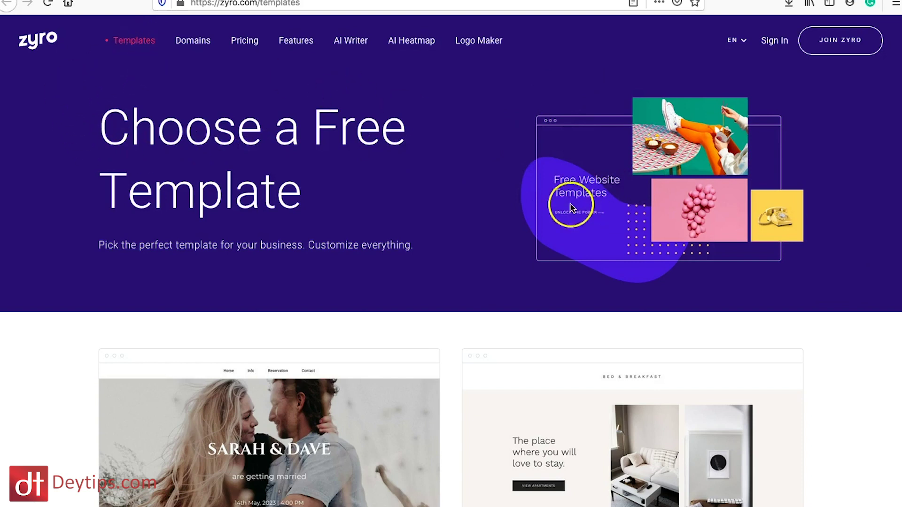
Look through Zyro's free website templates and return to the Electronic Artist template
scroll(886, 311, "down", 5)
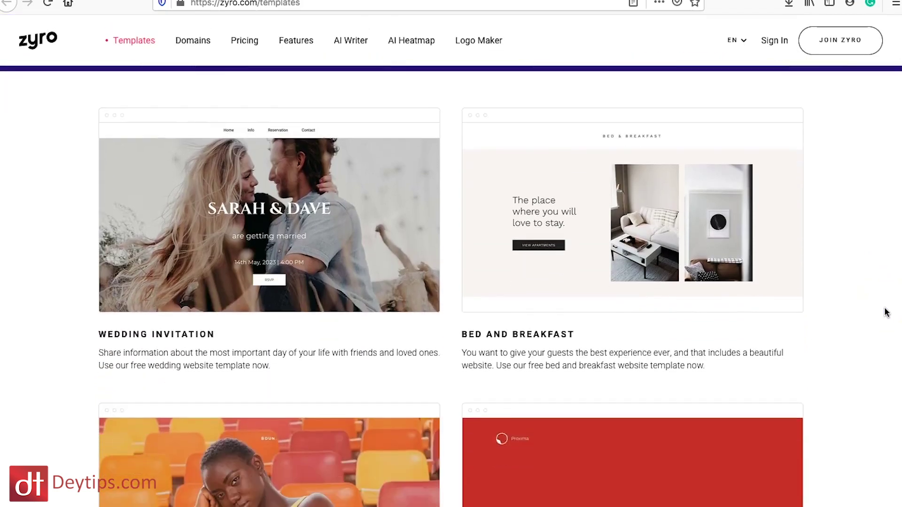
scroll(886, 312, "down", 13)
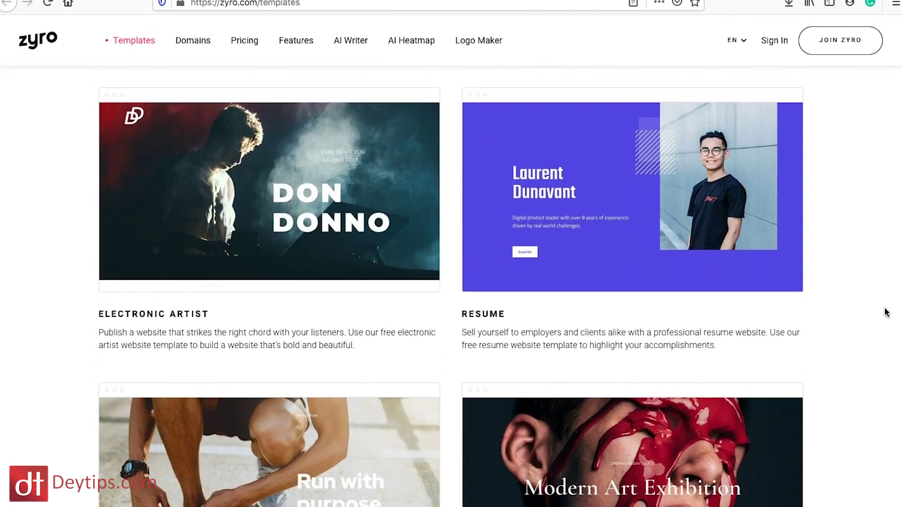
scroll(886, 312, "down", 15)
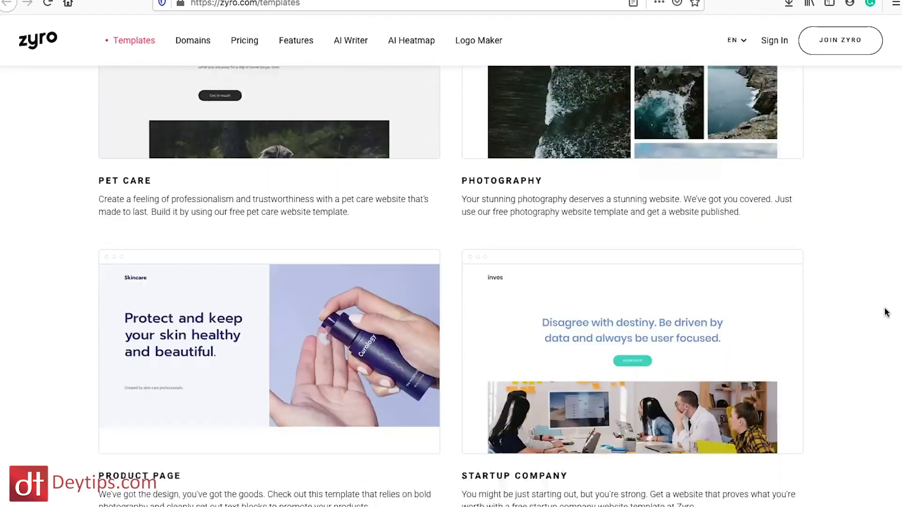
scroll(886, 312, "down", 20)
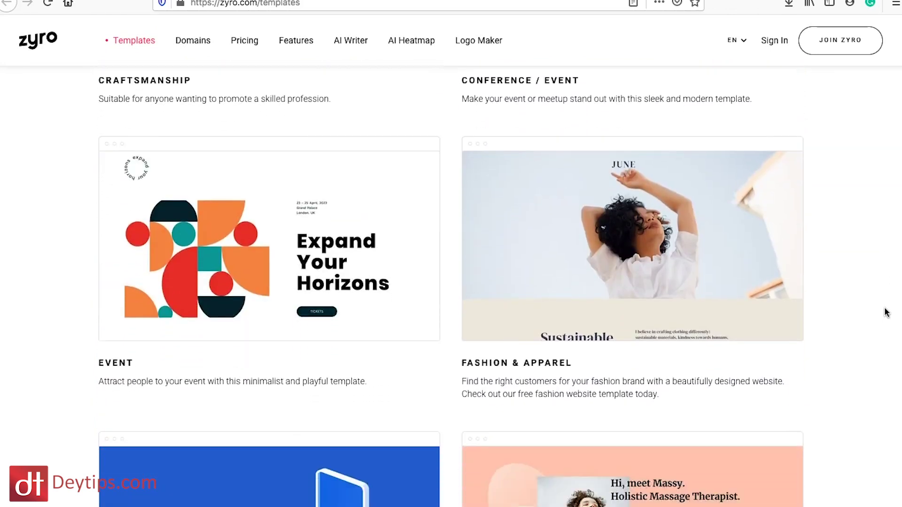
scroll(886, 312, "down", 10)
scroll(886, 312, "up", 7)
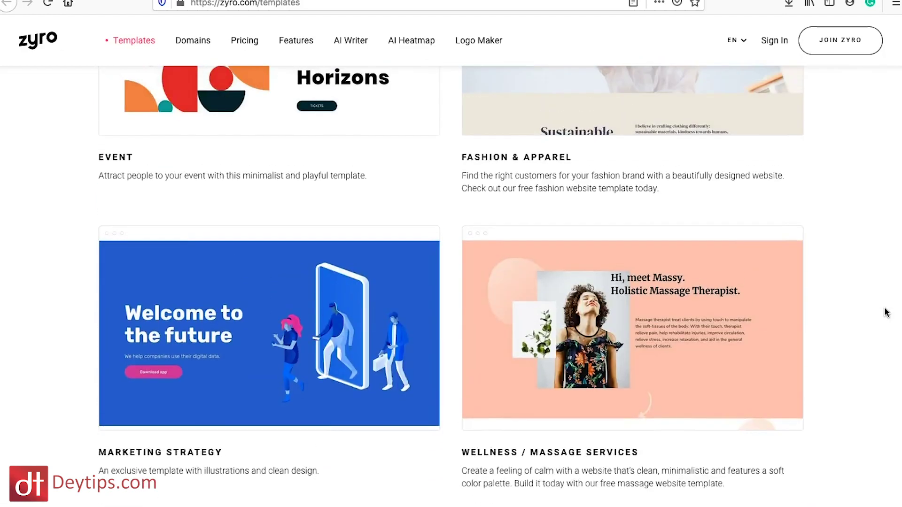
scroll(886, 312, "up", 20)
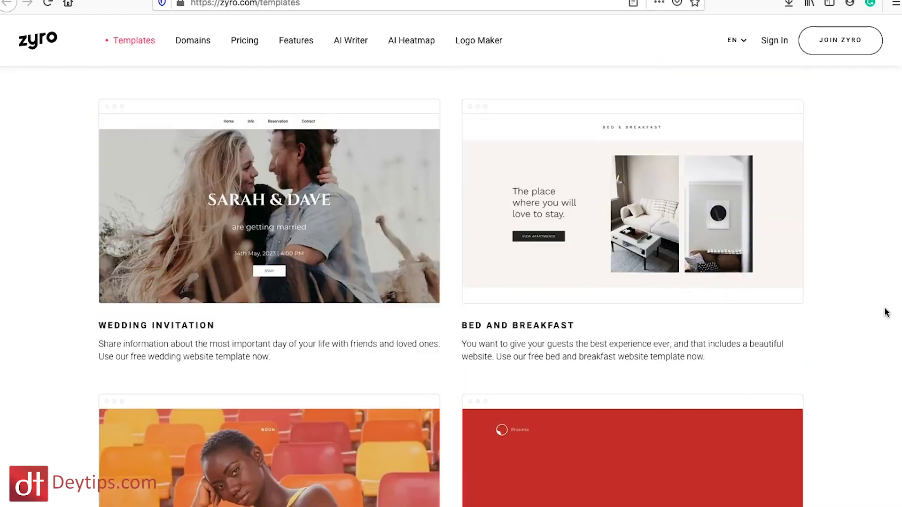
scroll(886, 312, "up", 2)
scroll(886, 311, "down", 11)
mouse_move(316, 324)
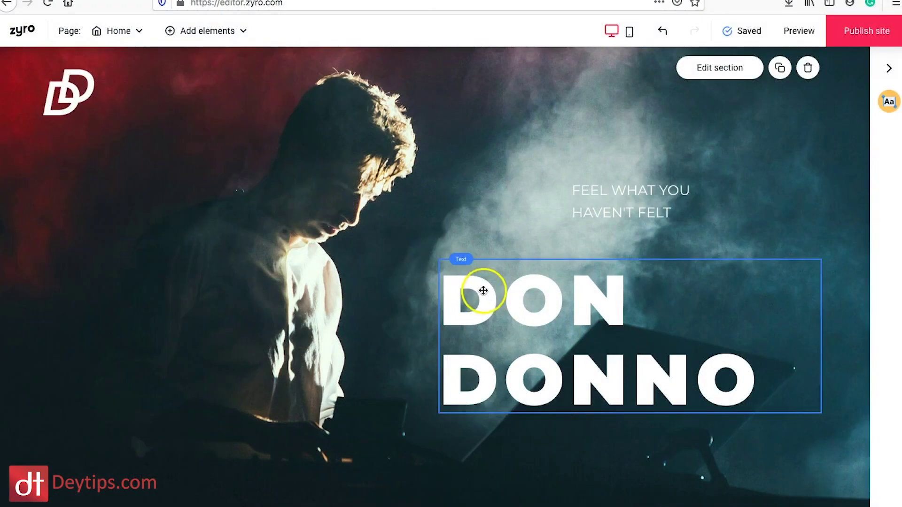
Replace the large heading text in the Electronic Artist template's hero section with "Sam"
scroll(484, 291, "down", 1)
left_click(571, 278)
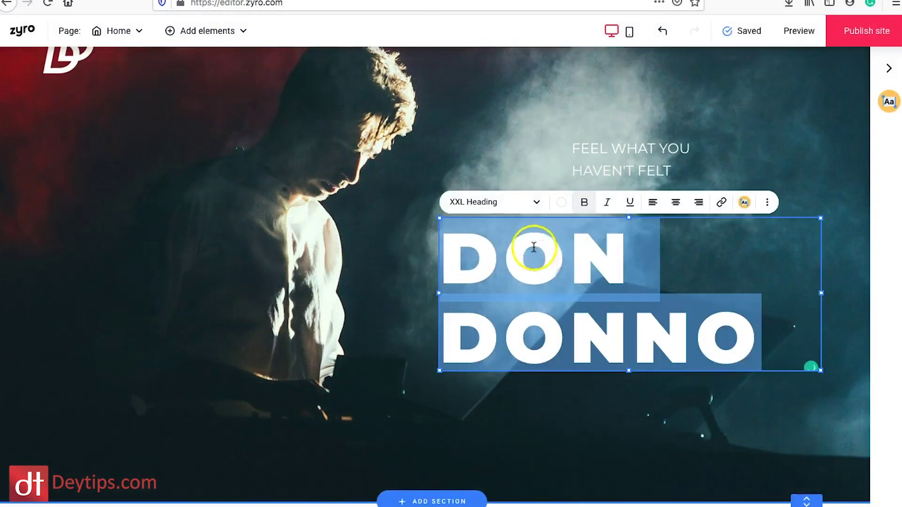
left_click(754, 338)
left_click_drag(753, 338, 554, 246)
left_click(735, 352)
left_click_drag(735, 352, 486, 249)
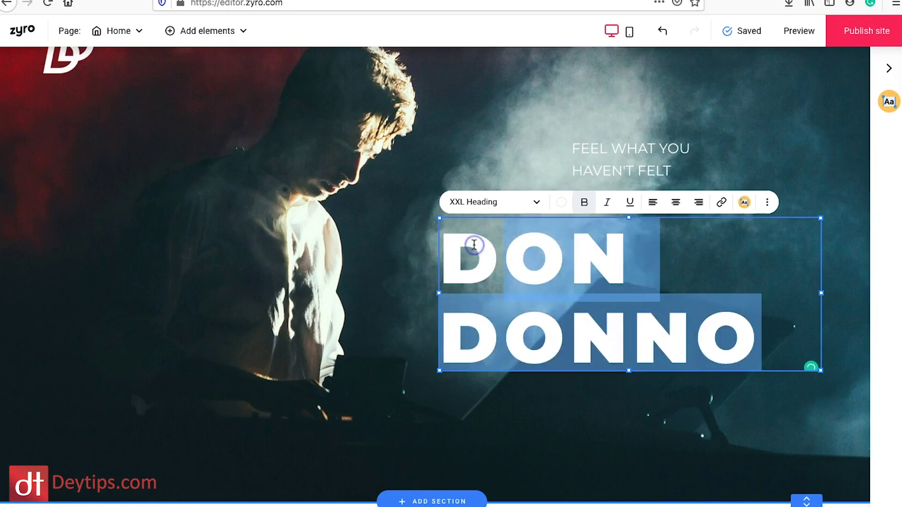
key("BackSpace")
key("BackSpace")
type("S")
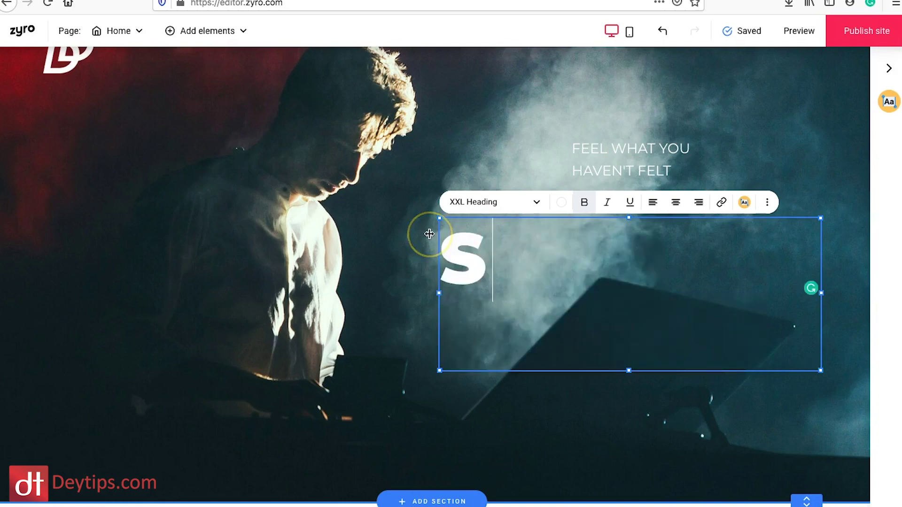
type("am")
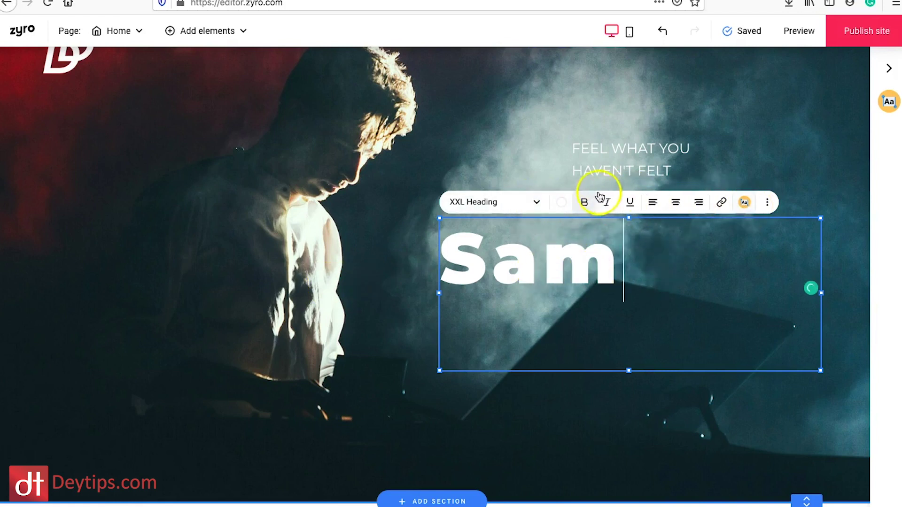
Examine the heading's style list, text colour picker, link settings and letter case options without changing them
left_click(536, 207)
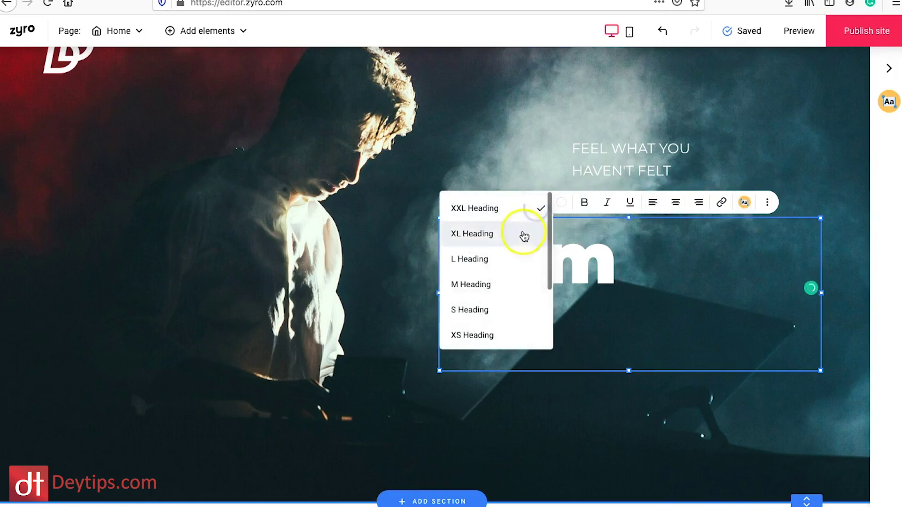
left_click(604, 244)
left_click(559, 201)
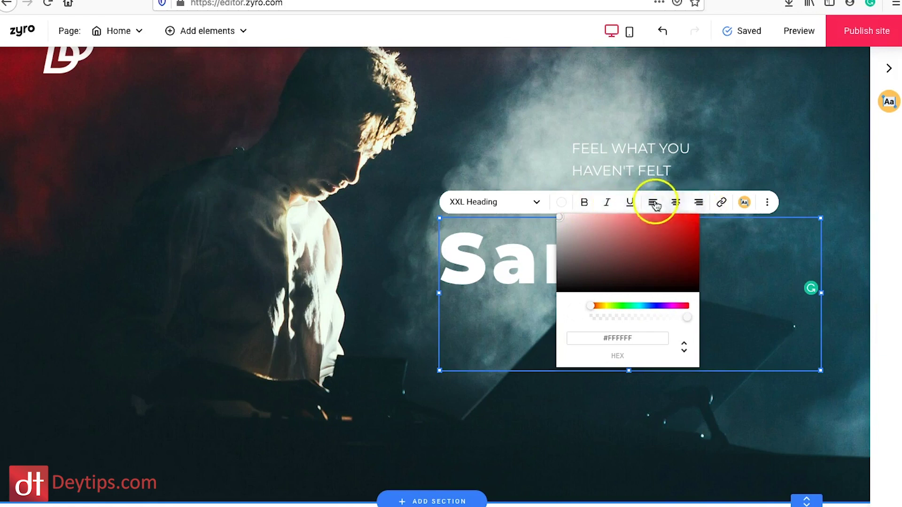
left_click(722, 204)
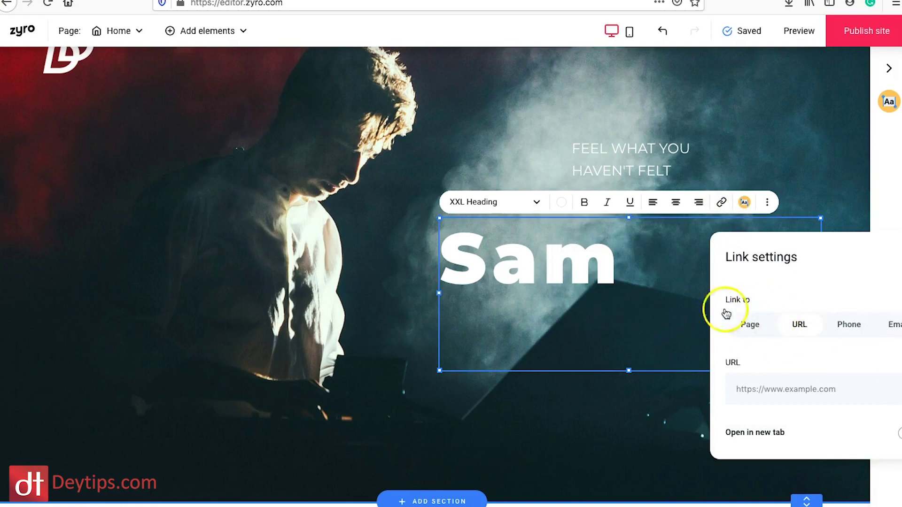
left_click(681, 252)
left_click(770, 209)
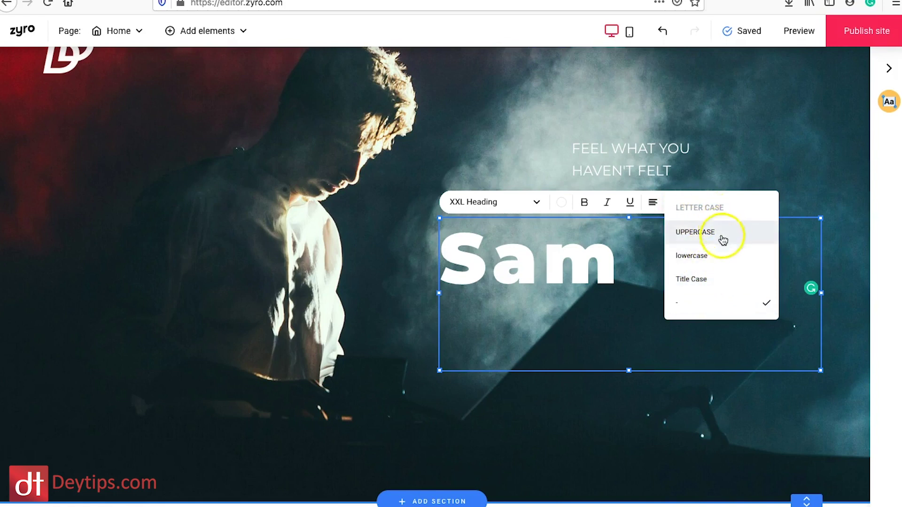
left_click(637, 274)
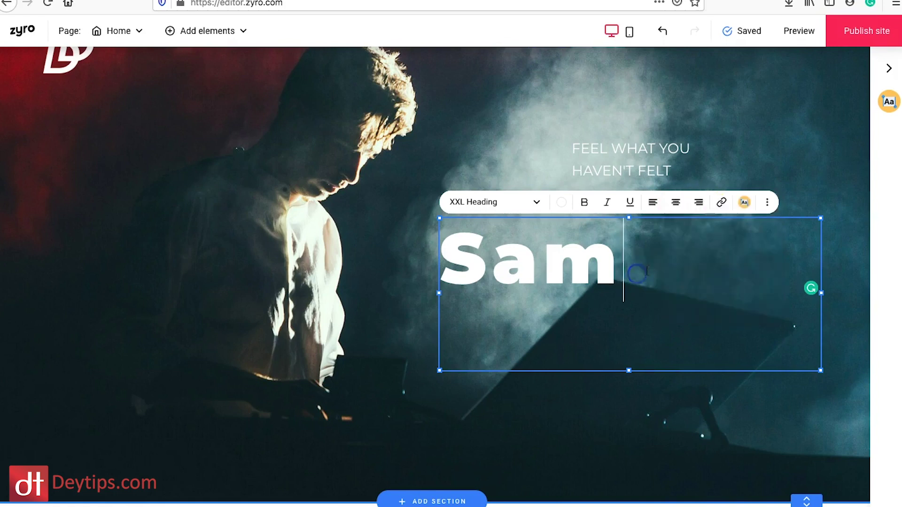
left_click(263, 223)
left_click(598, 143)
Delete the large "Sam" heading from the hero section
scroll(614, 157, "down", 8)
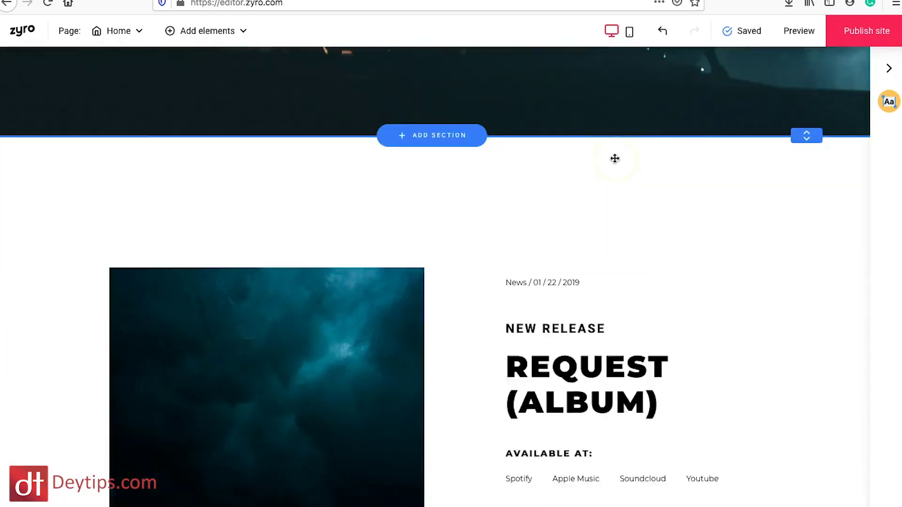
scroll(615, 159, "up", 8)
left_click(583, 310)
left_click(569, 307)
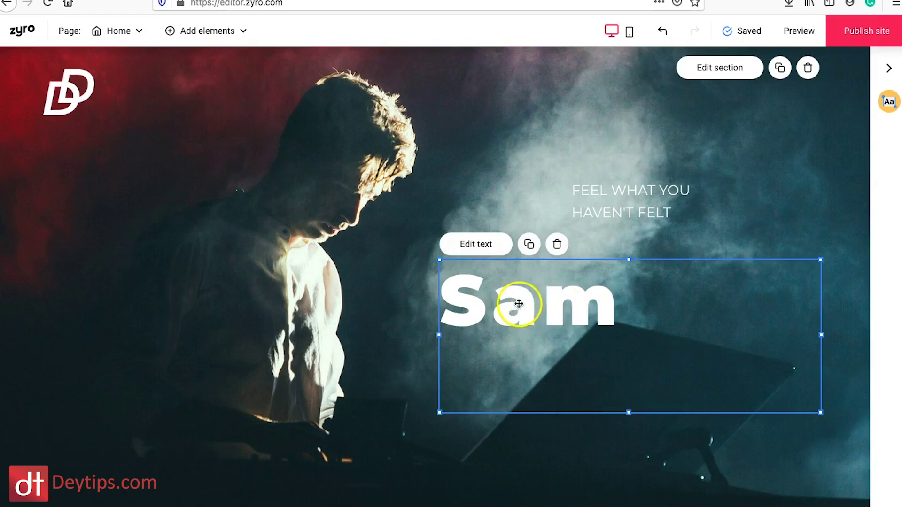
left_click(558, 245)
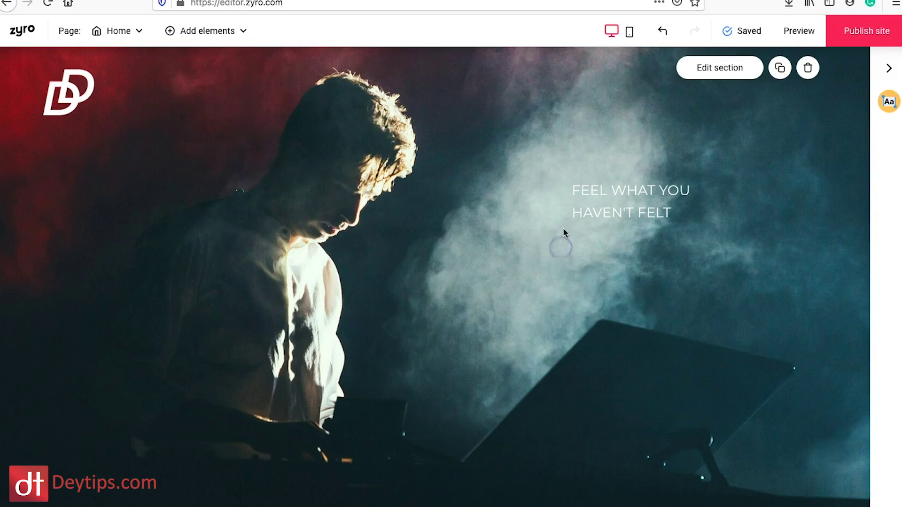
Duplicate the "Feel what you haven't felt" text and place the copy lower in the hero section
left_click(618, 209)
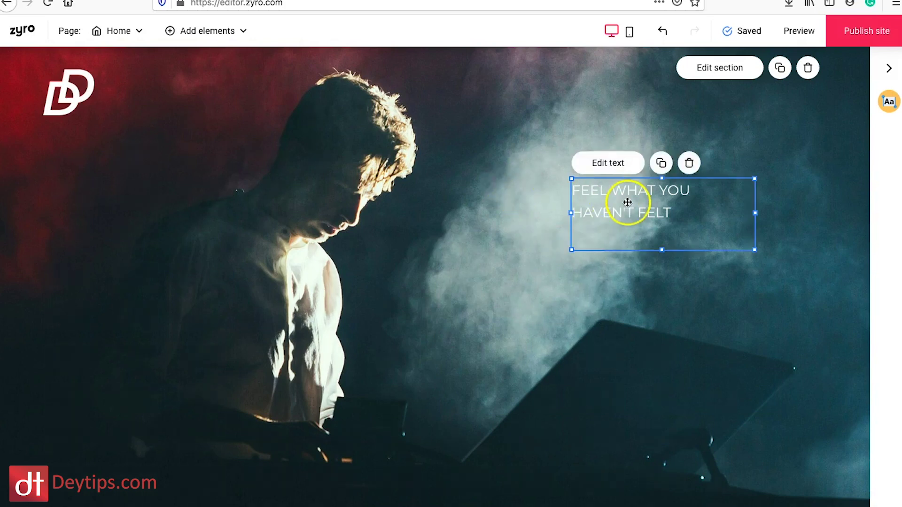
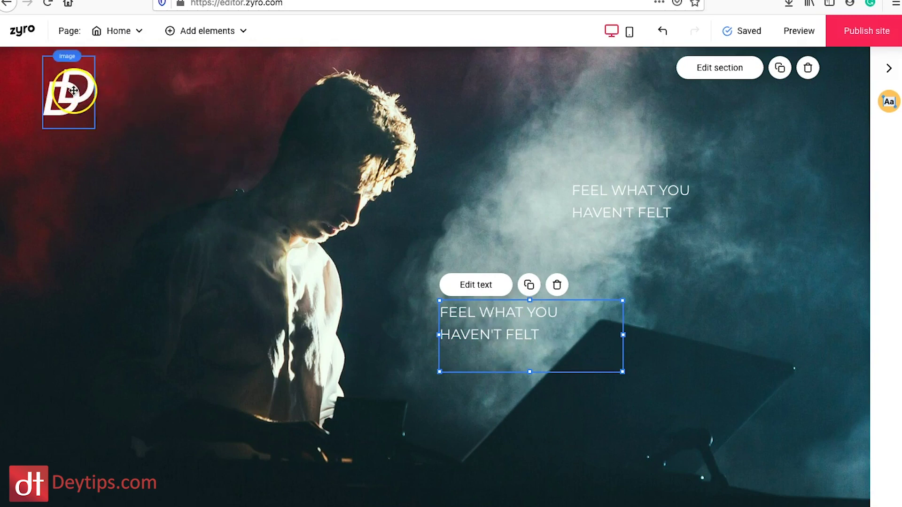
Examine the logo's image replacement, cropping and SEO alt text settings, and close them
left_click(71, 91)
left_click(82, 154)
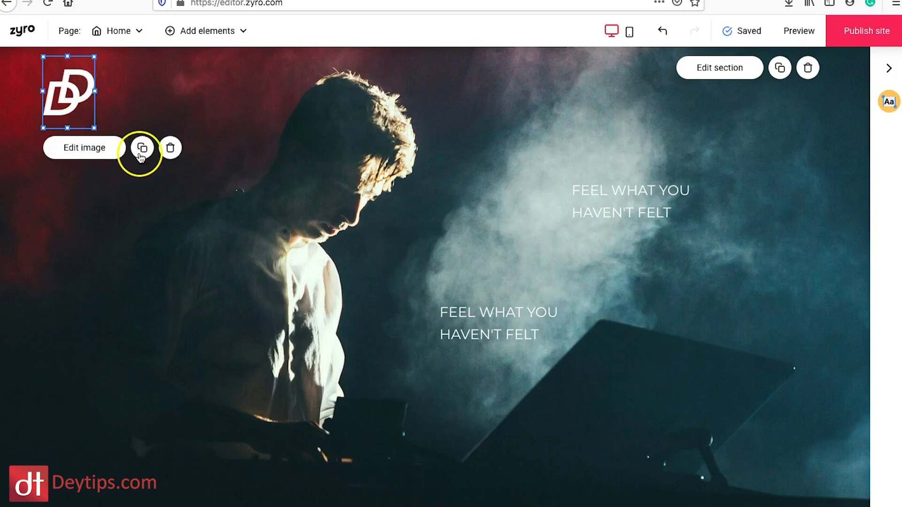
left_click(85, 149)
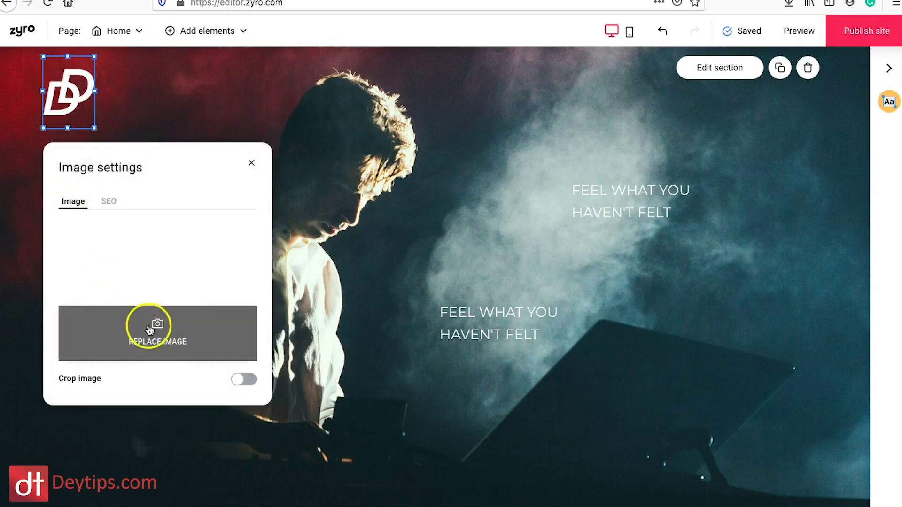
scroll(147, 263, "down", 3)
scroll(147, 263, "up", 3)
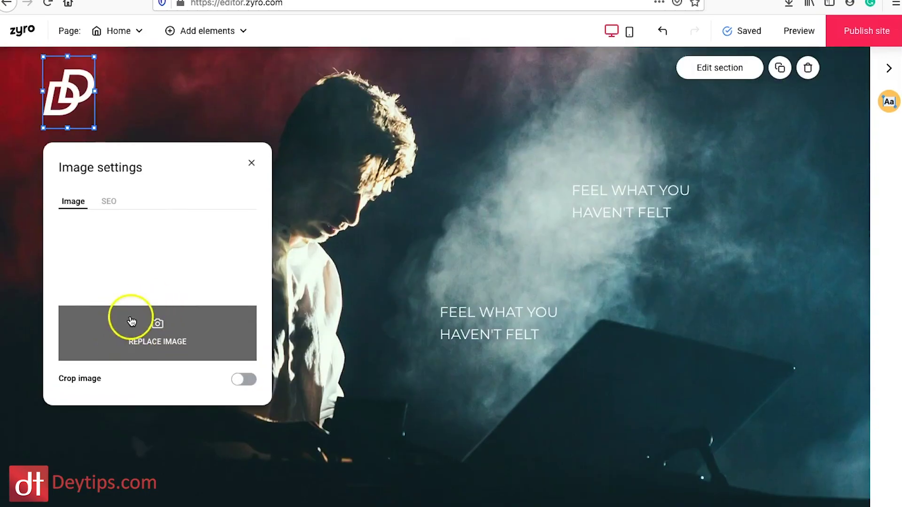
left_click(109, 201)
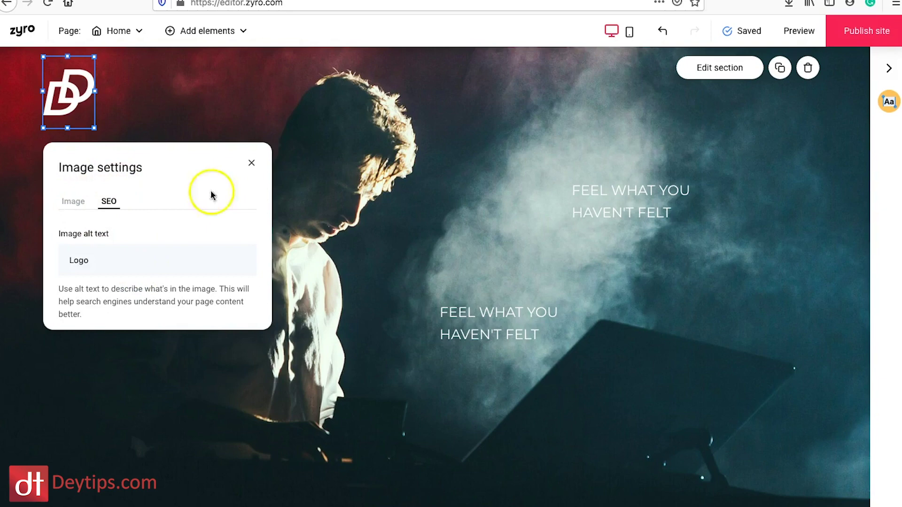
left_click(253, 163)
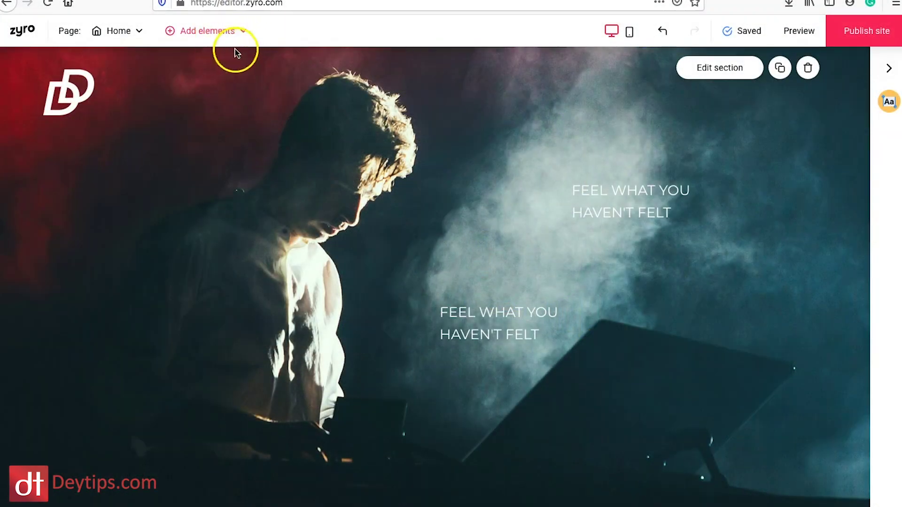
Add a button element to the hero section and position it below the duplicated text
left_click(241, 32)
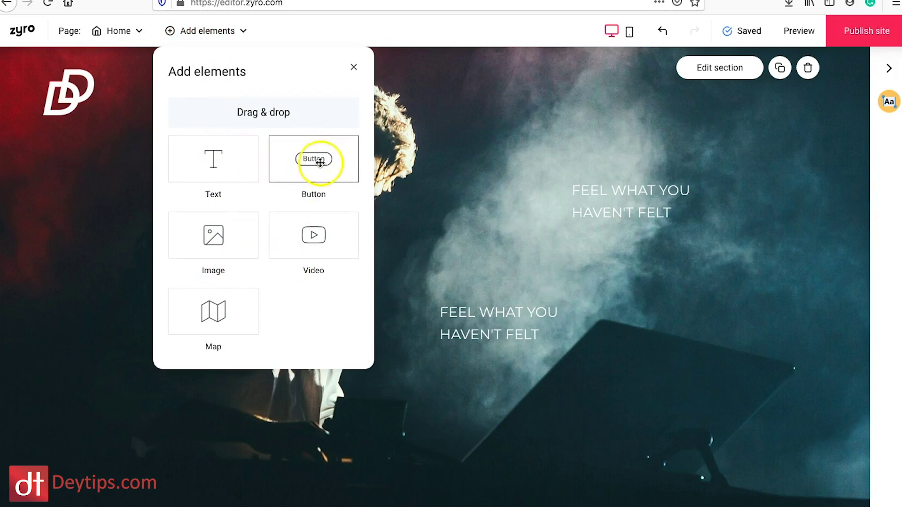
left_click_drag(320, 163, 660, 290)
scroll(694, 332, "down", 3)
left_click_drag(747, 185, 470, 326)
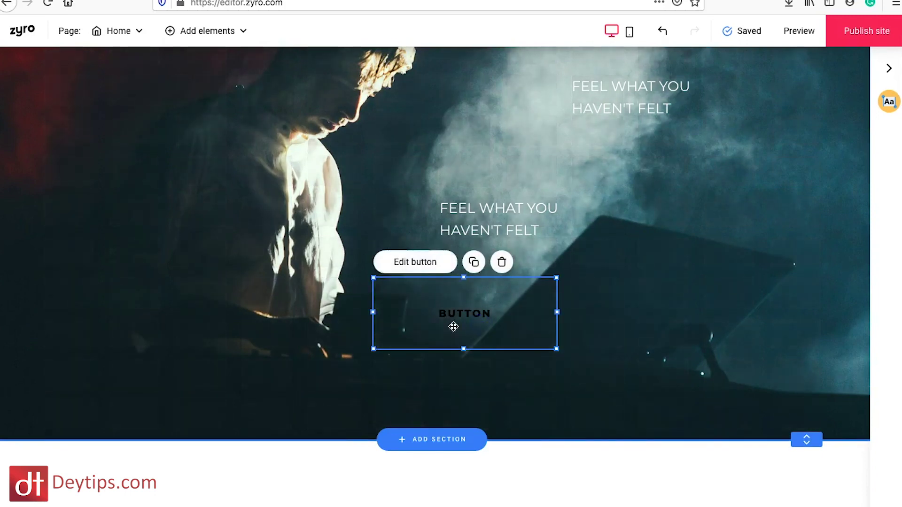
Set the new button to link to the Home page of the site
left_click(414, 265)
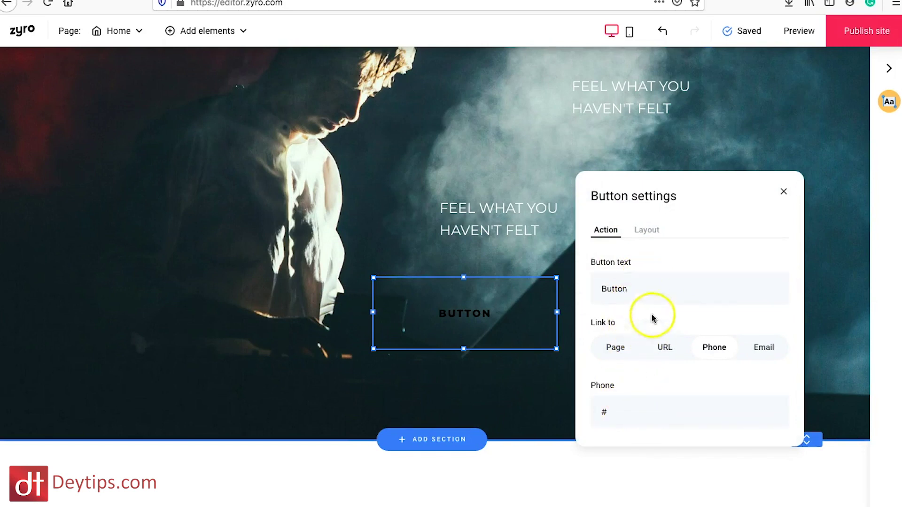
left_click(665, 350)
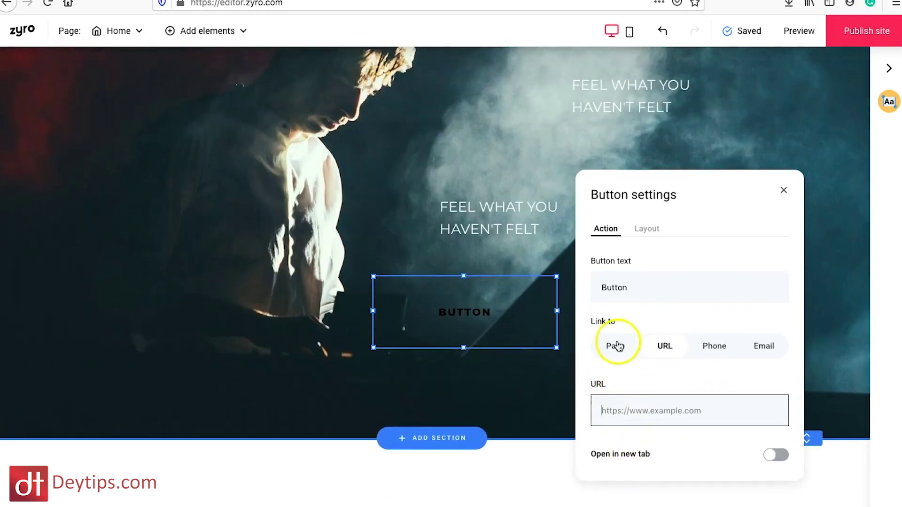
left_click(618, 346)
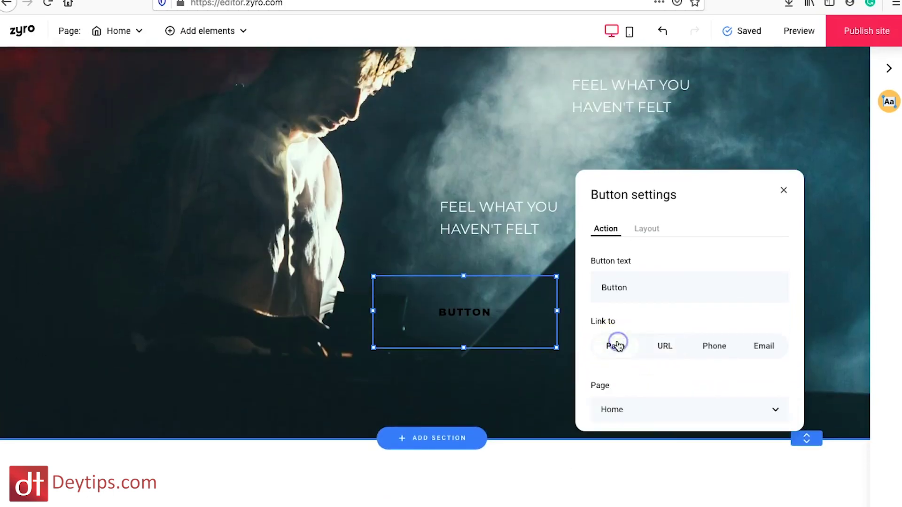
left_click(708, 411)
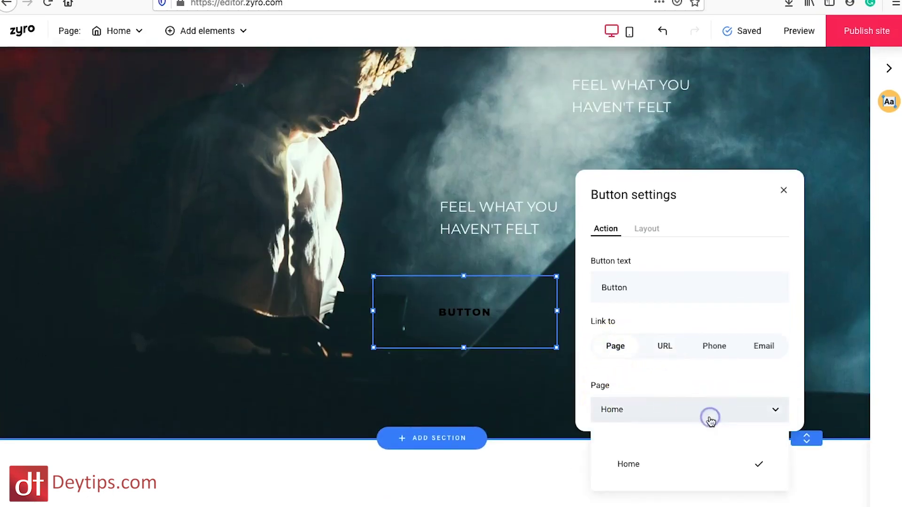
left_click(674, 477)
Examine the new button's horizontal and vertical alignment options, and close its settings
left_click(645, 233)
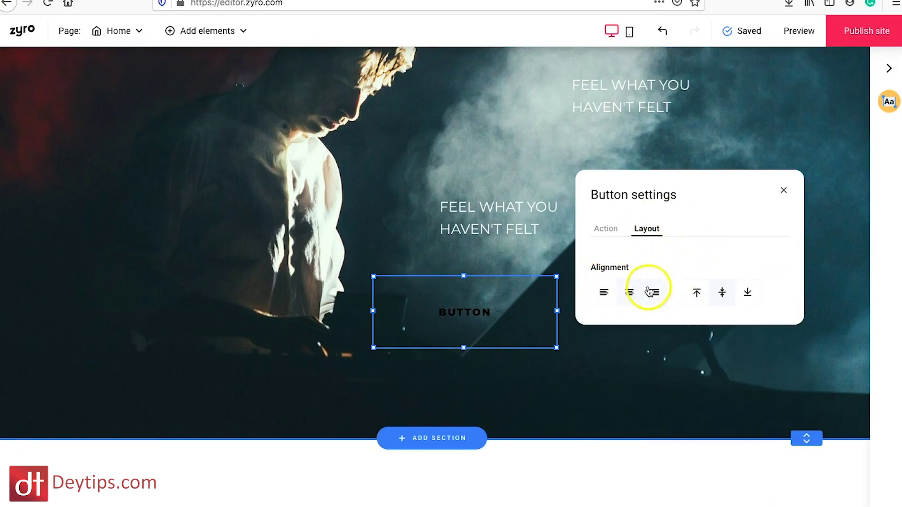
left_click(698, 294)
left_click(748, 295)
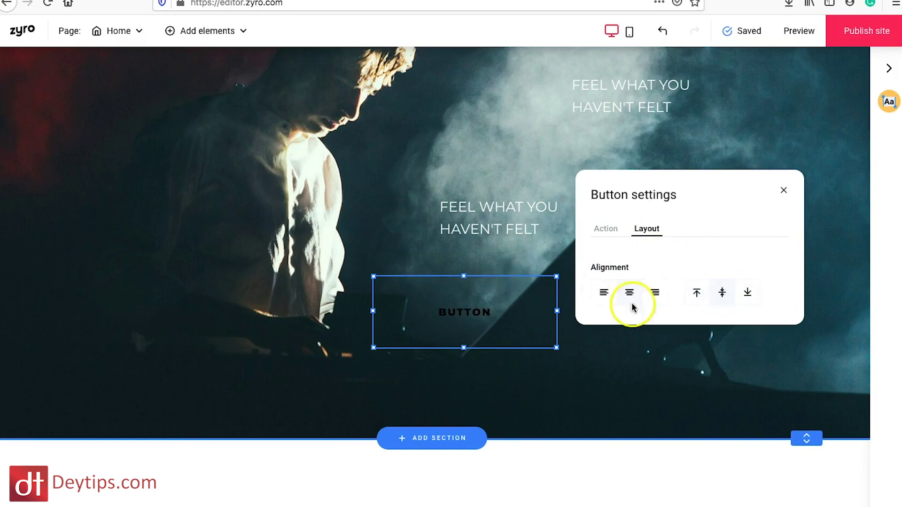
left_click(784, 192)
Look over the New Release and Other Releases sections and the boundary below the hero section
scroll(677, 206, "up", 3)
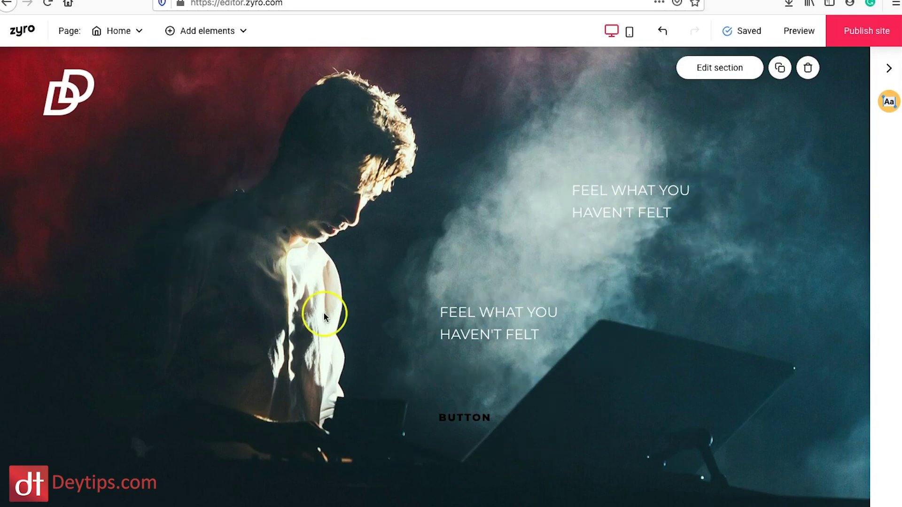
scroll(324, 314, "down", 10)
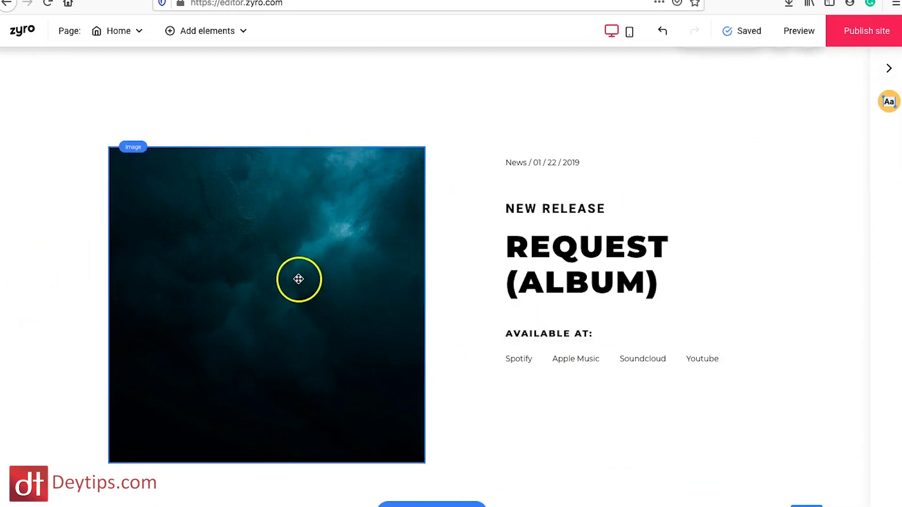
scroll(298, 278, "down", 5)
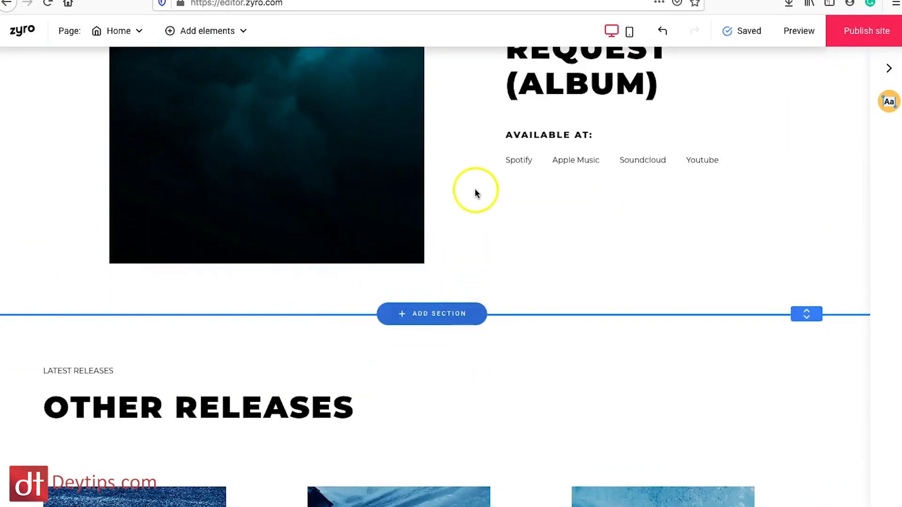
scroll(475, 190, "up", 10)
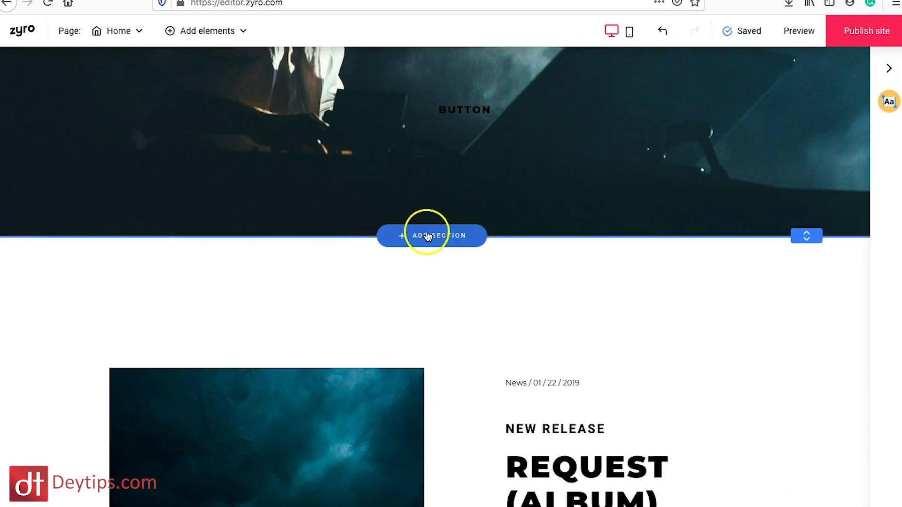
scroll(423, 193, "up", 7)
scroll(441, 400, "down", 4)
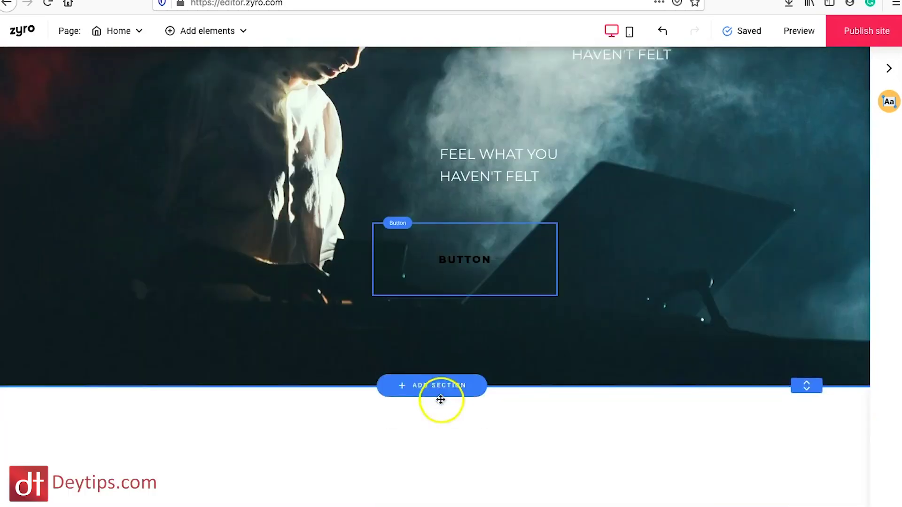
scroll(441, 399, "down", 1)
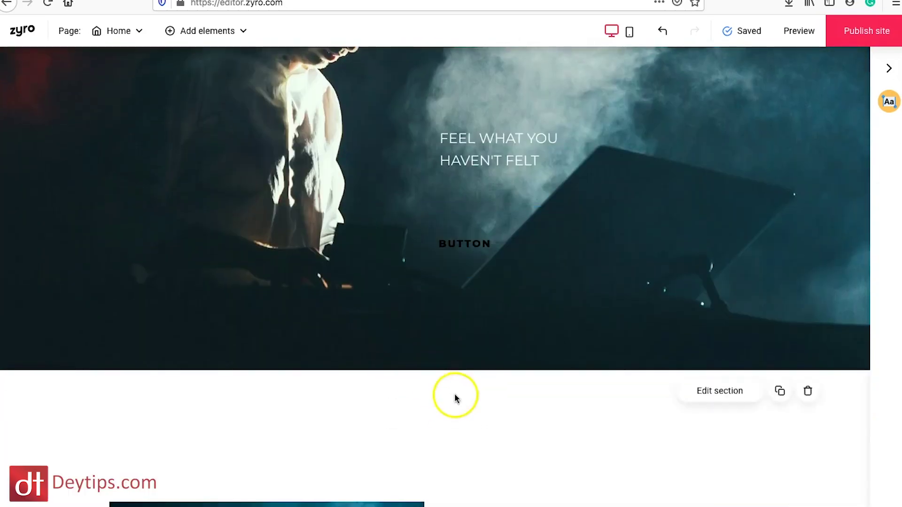
Browse the ready-made and blank blocks offered for a new section below the hero, and close the selection
left_click(454, 370)
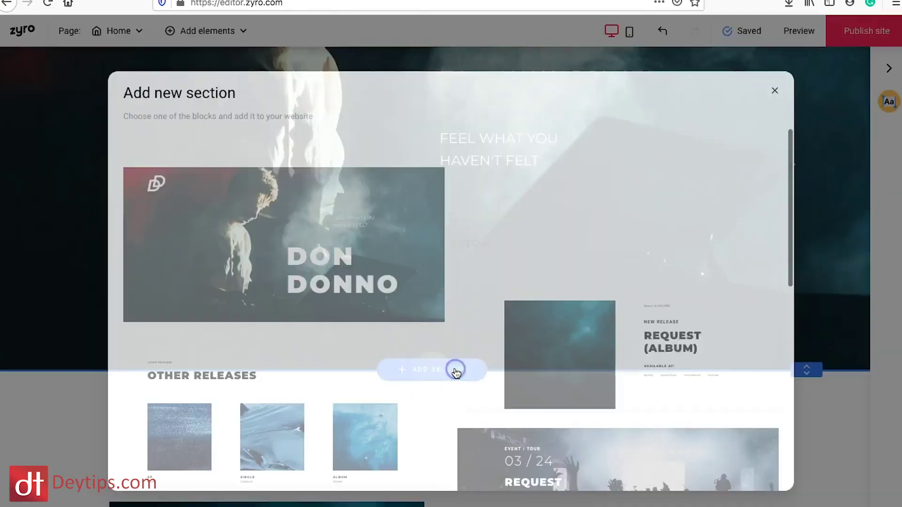
scroll(307, 255, "down", 10)
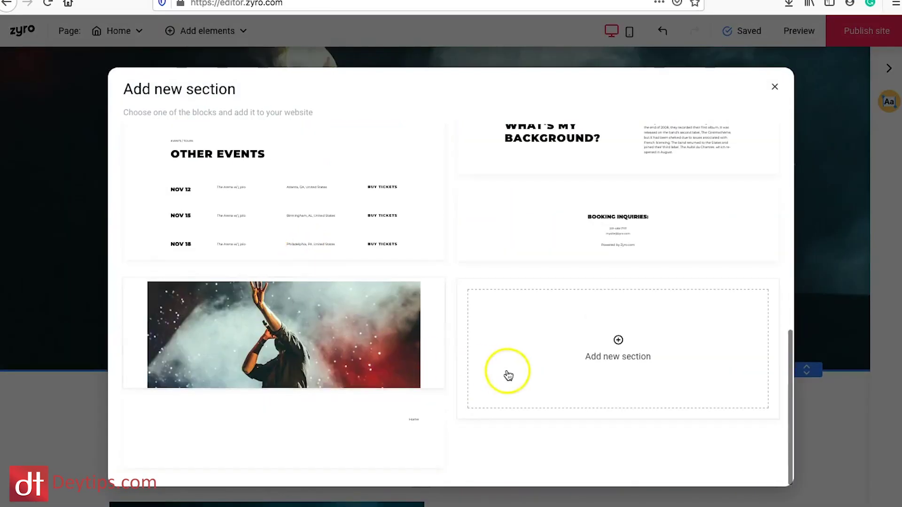
scroll(268, 235, "up", 10)
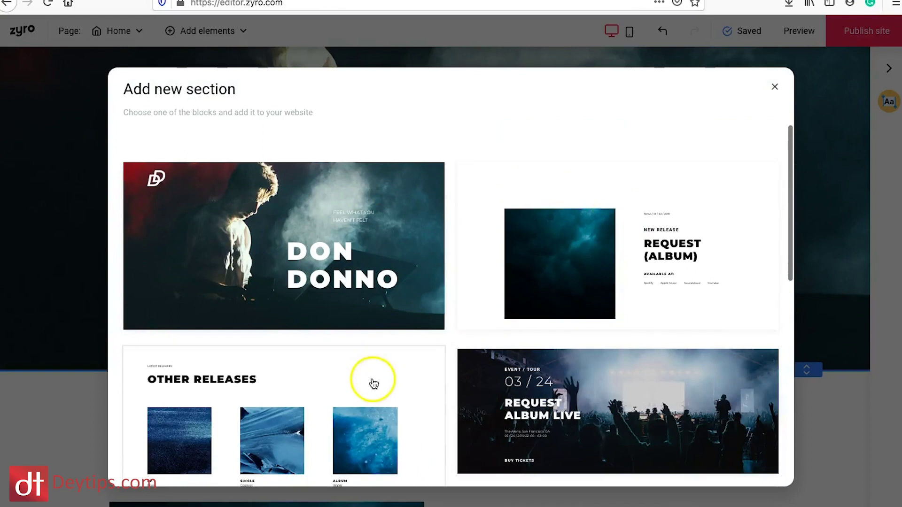
scroll(373, 378, "down", 8)
scroll(411, 314, "up", 1)
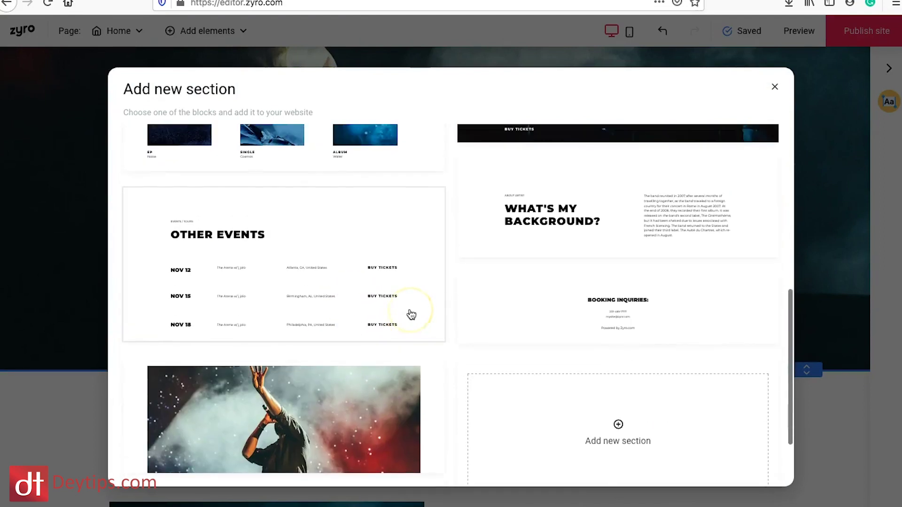
scroll(411, 314, "down", 5)
left_click(564, 362)
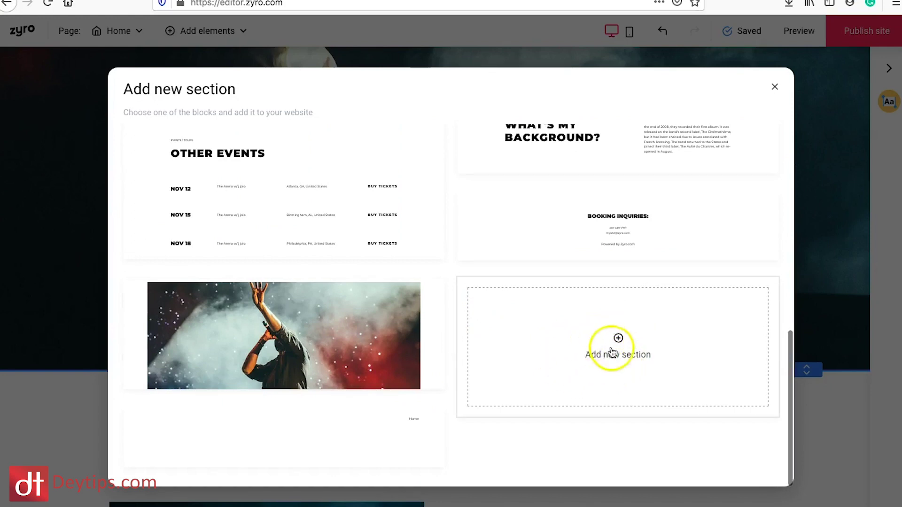
left_click(776, 89)
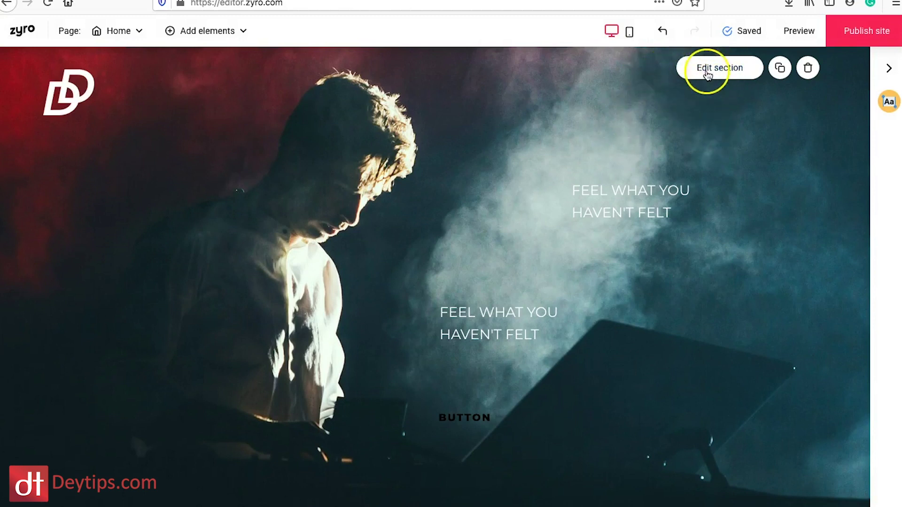
Slightly reduce the top/bottom padding of the hero section in its layout settings
scroll(695, 302, "down", 10)
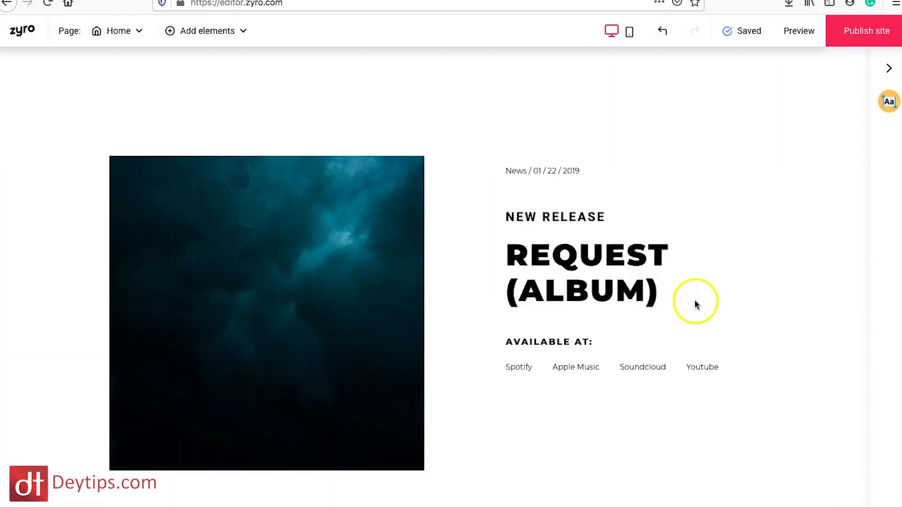
scroll(670, 332, "up", 3)
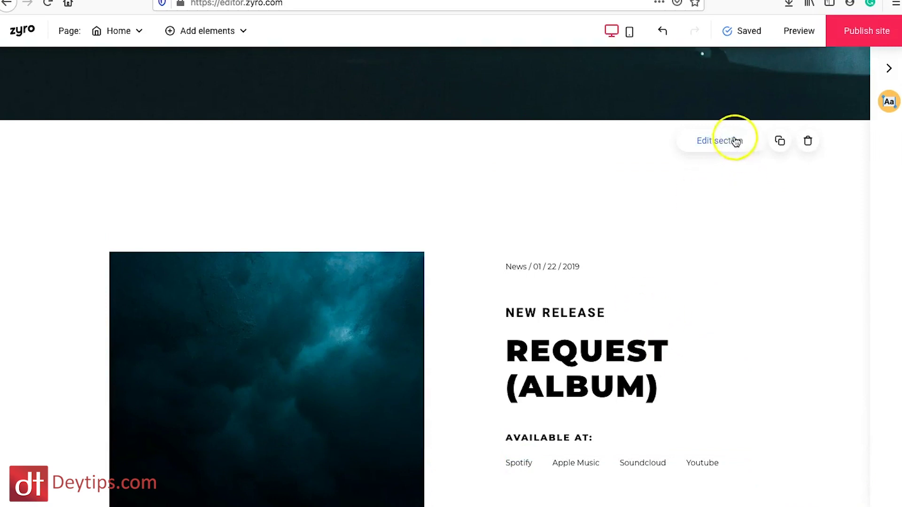
scroll(724, 139, "down", 1)
scroll(707, 134, "up", 8)
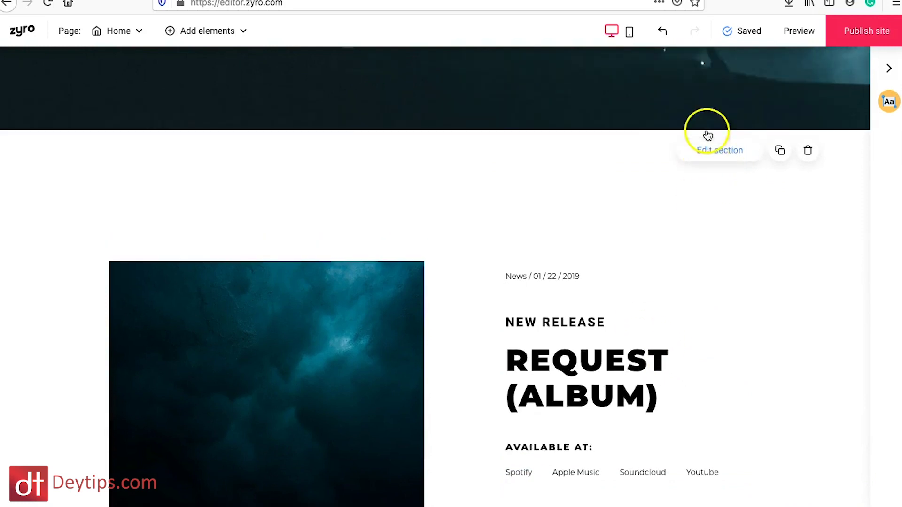
left_click(725, 71)
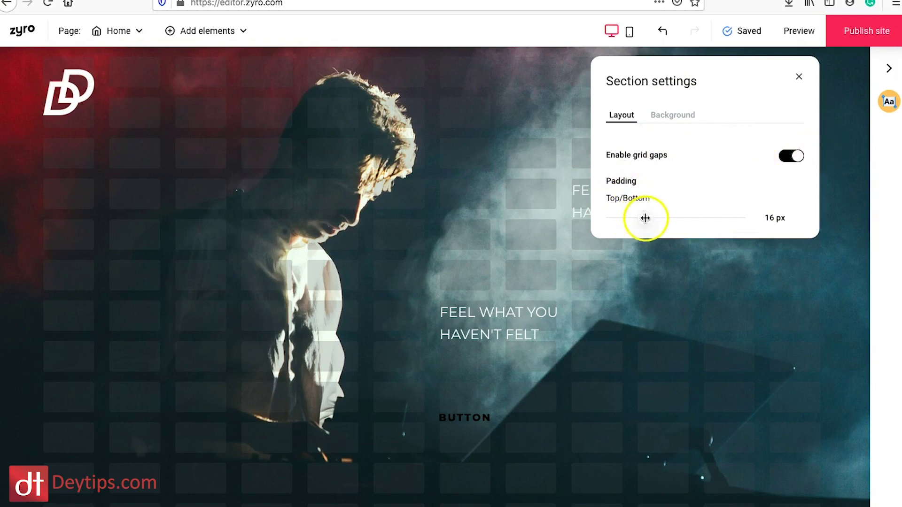
mouse_move(638, 214)
left_mouse_down()
mouse_move(646, 220)
mouse_move(618, 221)
mouse_move(728, 214)
mouse_move(611, 217)
mouse_move(652, 214)
mouse_move(641, 216)
left_mouse_up()
Examine the hero section's background options and the free photo picker for replacing its image, and close the settings
left_click(669, 116)
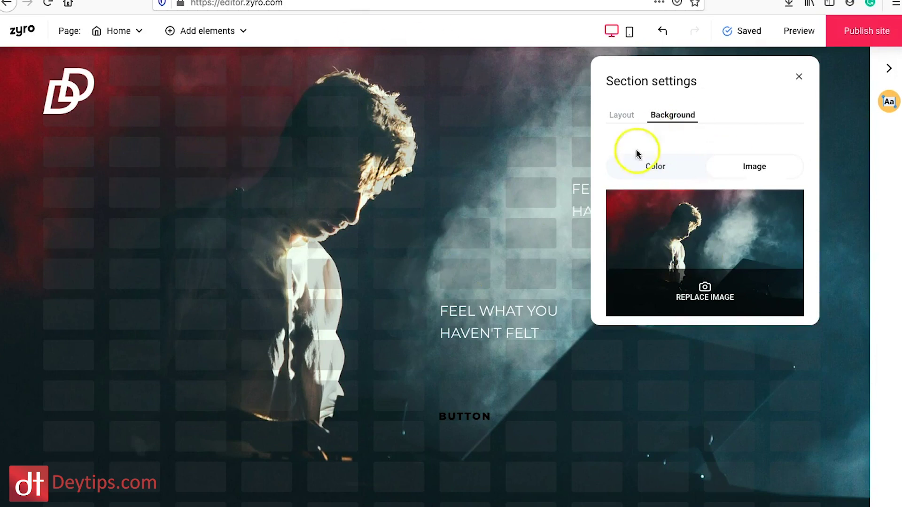
left_click(711, 303)
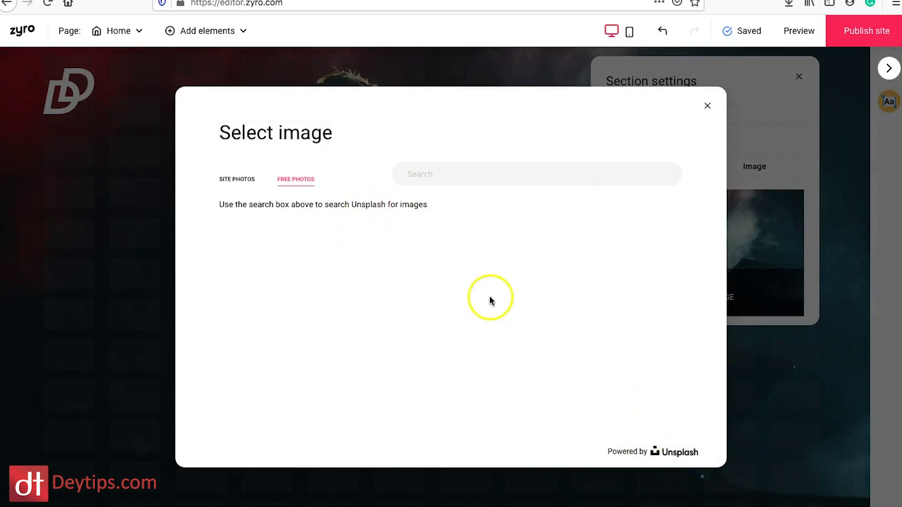
left_click(708, 107)
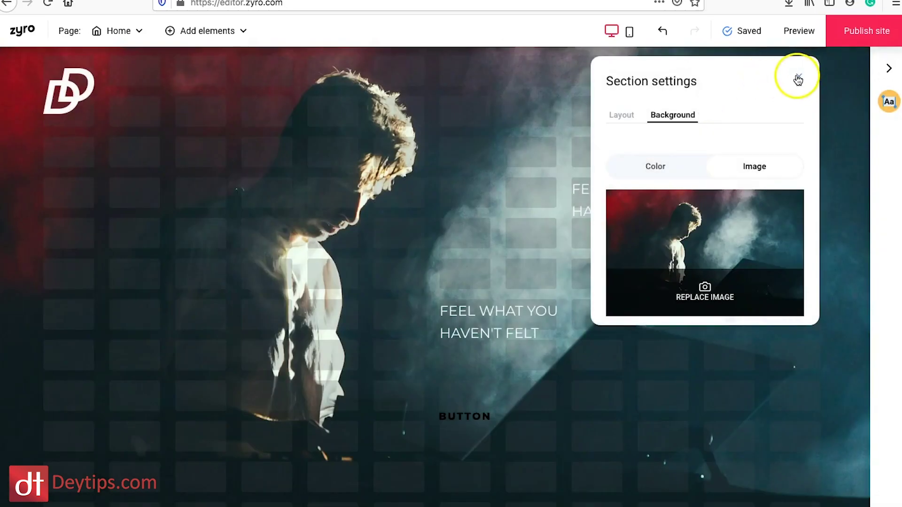
left_click(798, 80)
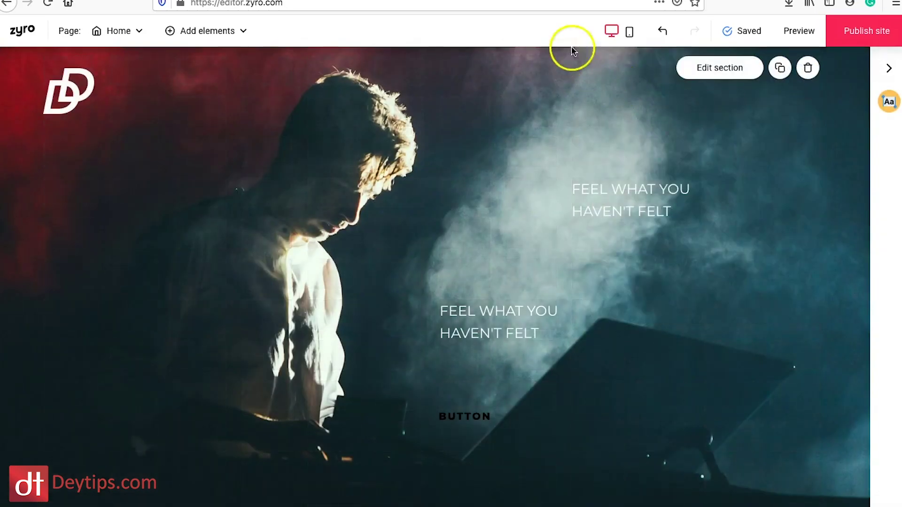
Check the home page's mobile layout from the hero section down to the artist background text, and return to the desktop layout
left_click(630, 32)
scroll(490, 266, "down", 3)
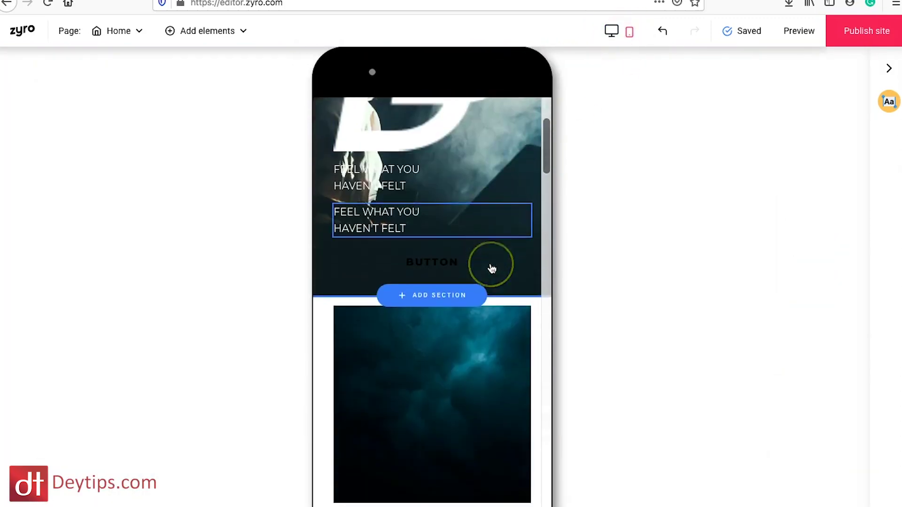
scroll(492, 268, "down", 15)
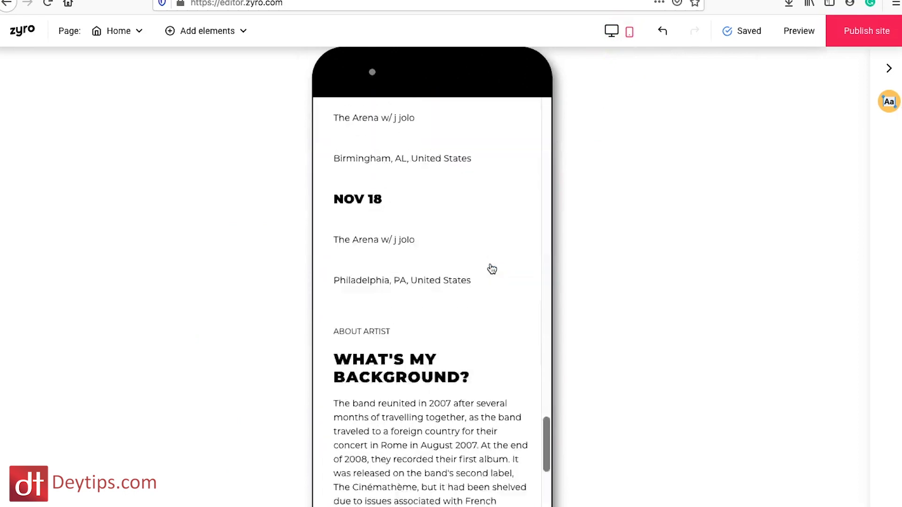
scroll(492, 269, "down", 5)
scroll(492, 269, "up", 20)
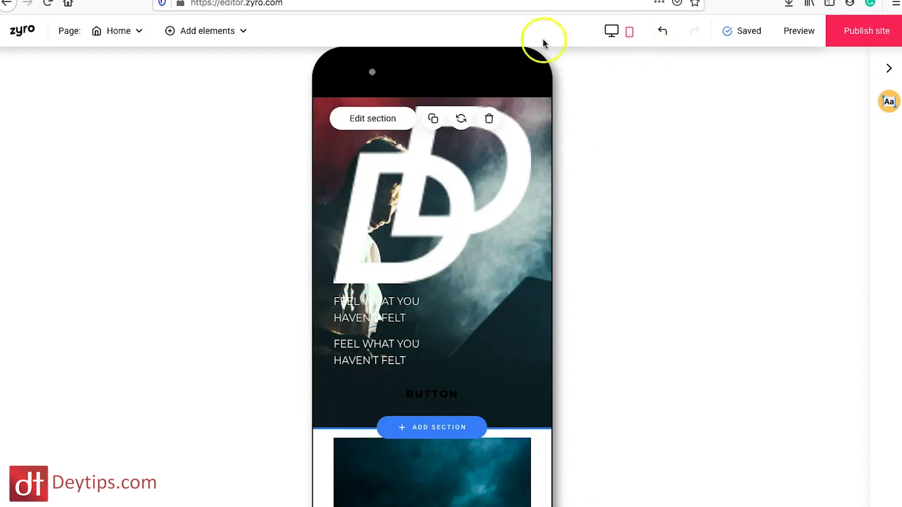
left_click(612, 31)
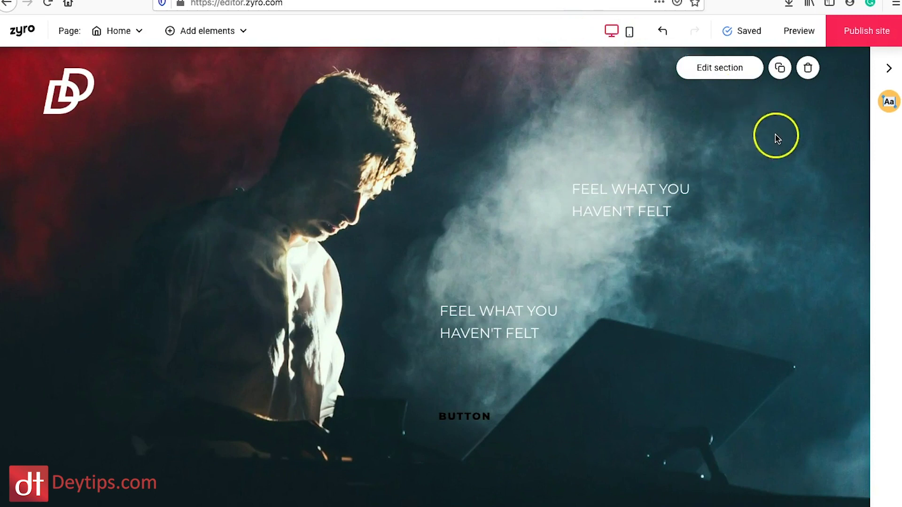
Preview the whole home page as a desktop visitor would see it, and return to editing
left_click(796, 32)
scroll(790, 271, "down", 3)
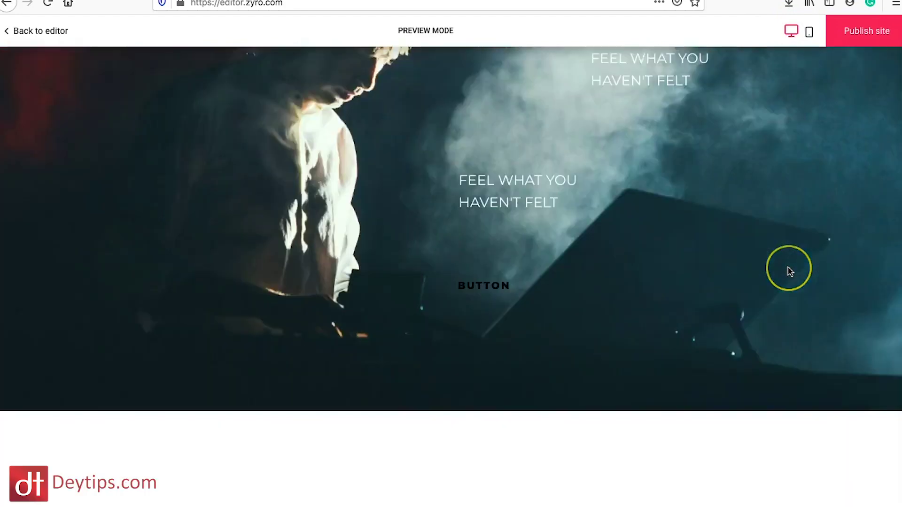
scroll(791, 272, "down", 20)
scroll(790, 272, "up", 20)
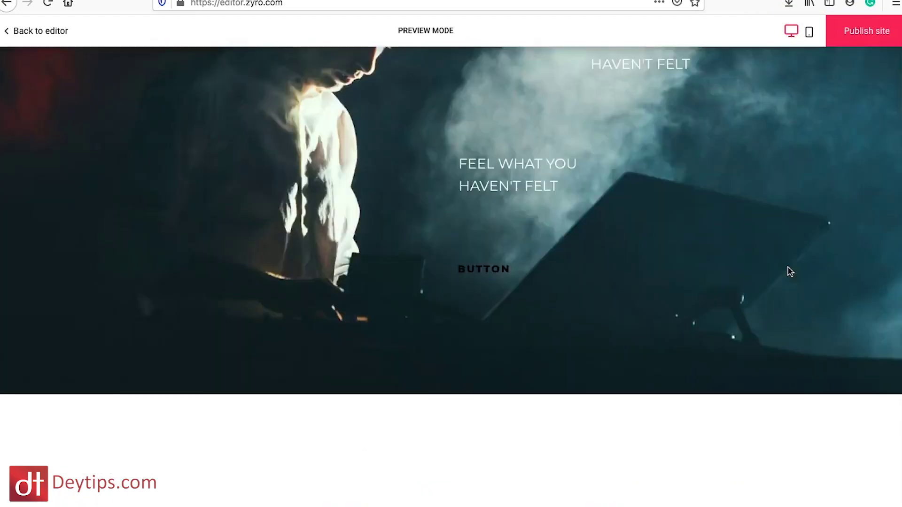
scroll(790, 272, "up", 3)
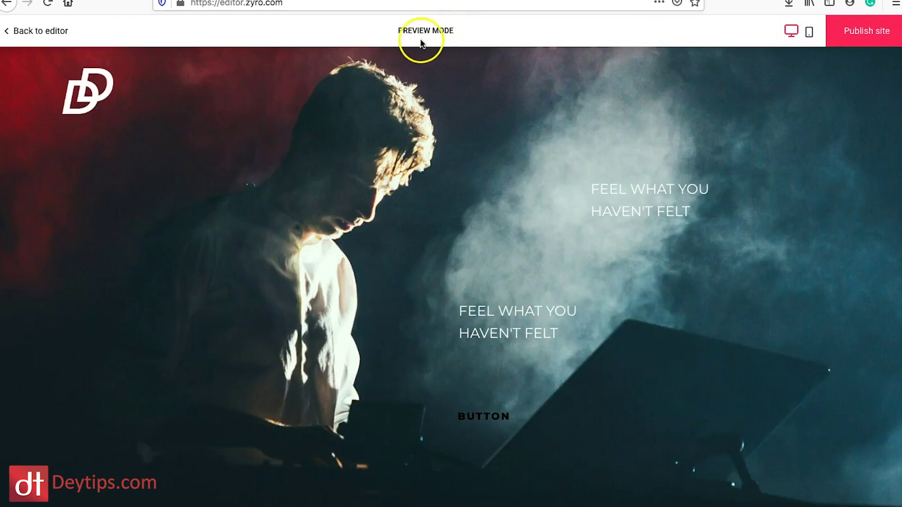
left_click(37, 31)
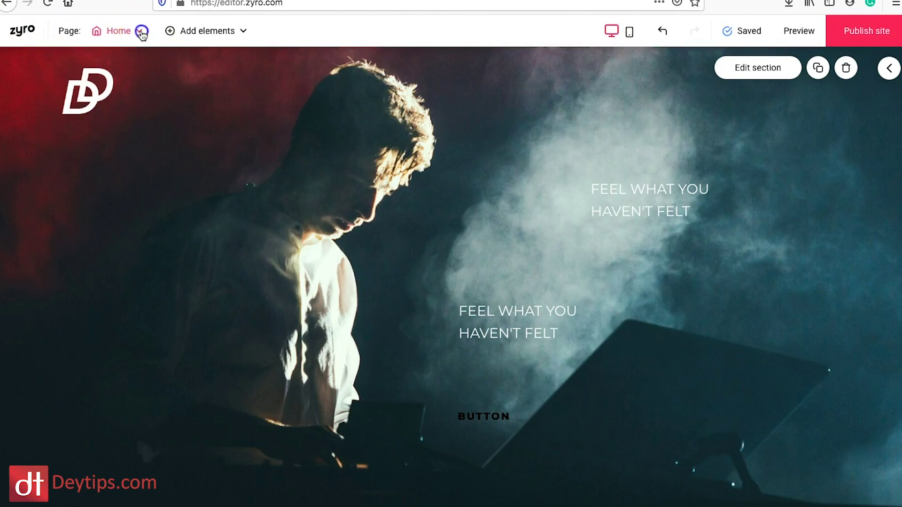
Add a new blank page to the site's menu alongside the Home page
left_click(141, 32)
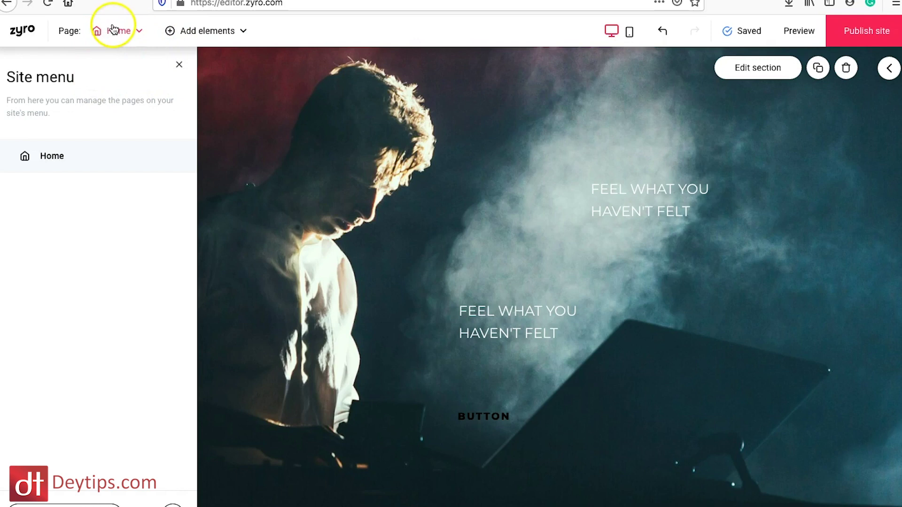
left_click(55, 505)
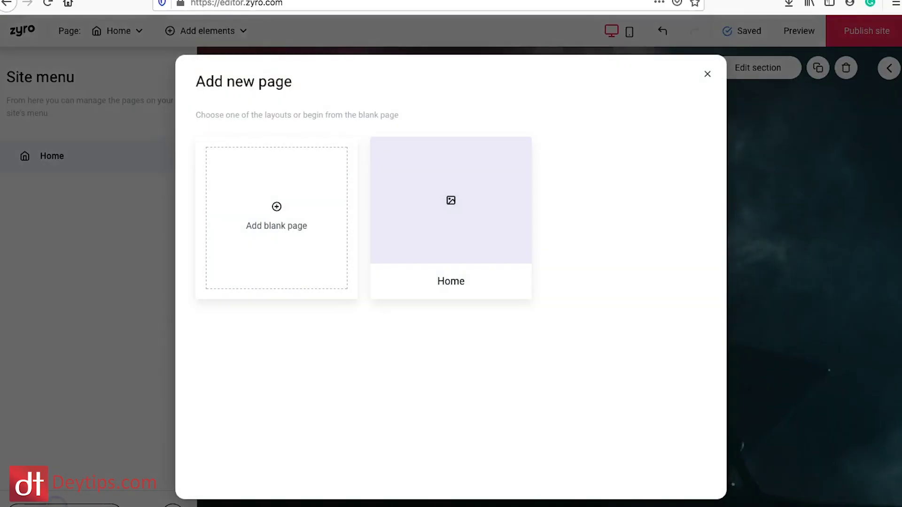
left_click(331, 177)
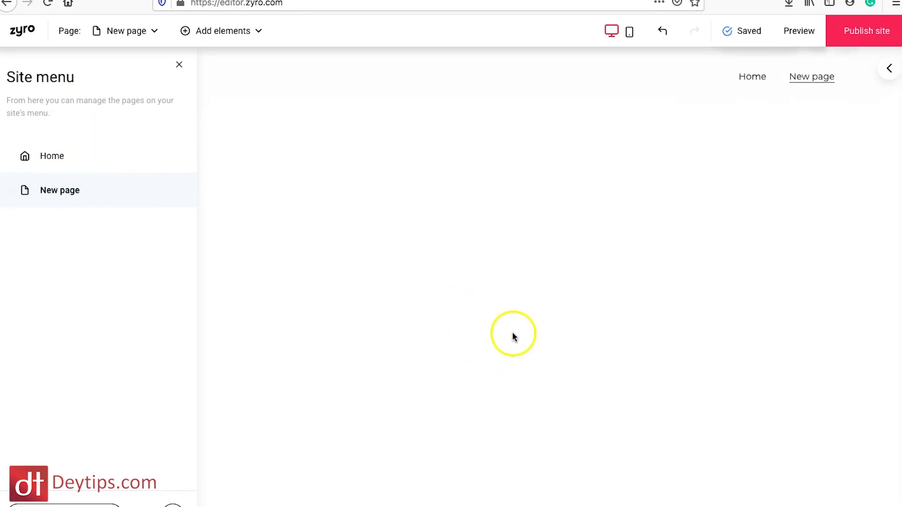
mouse_move(563, 171)
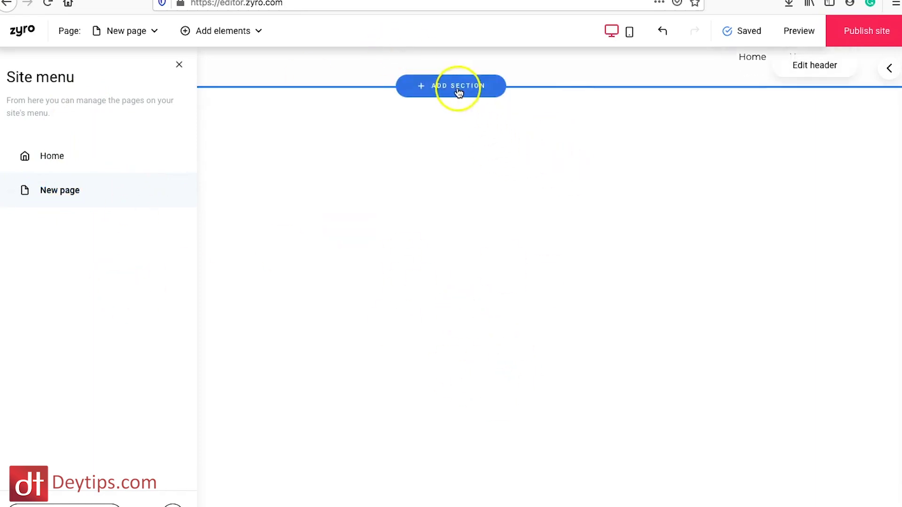